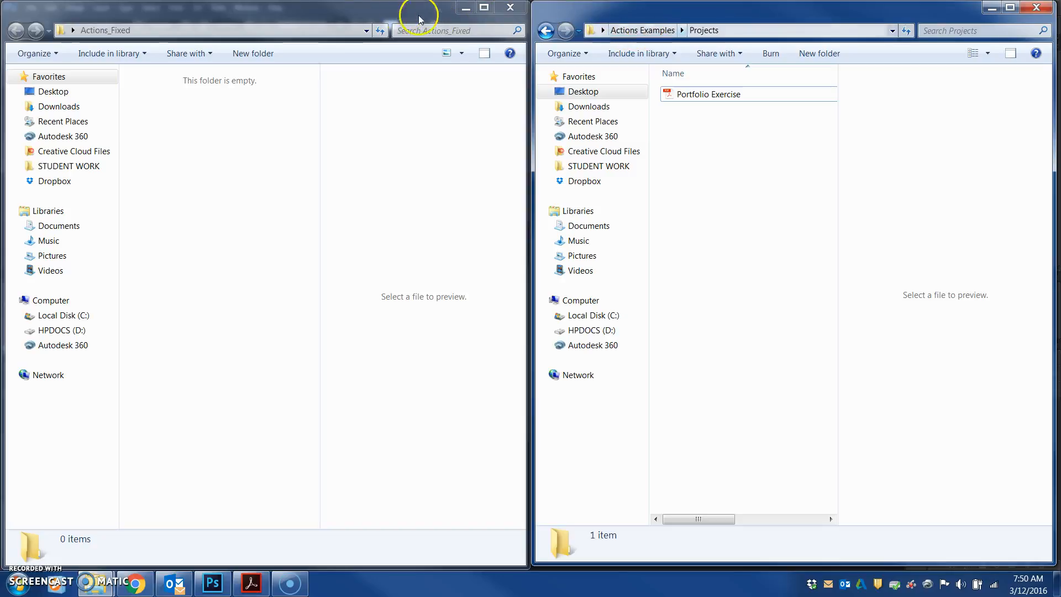
# Open the Portfolio Exercise PDF from the Projects folder inside Actions Examples
pyautogui.click(109, 32)
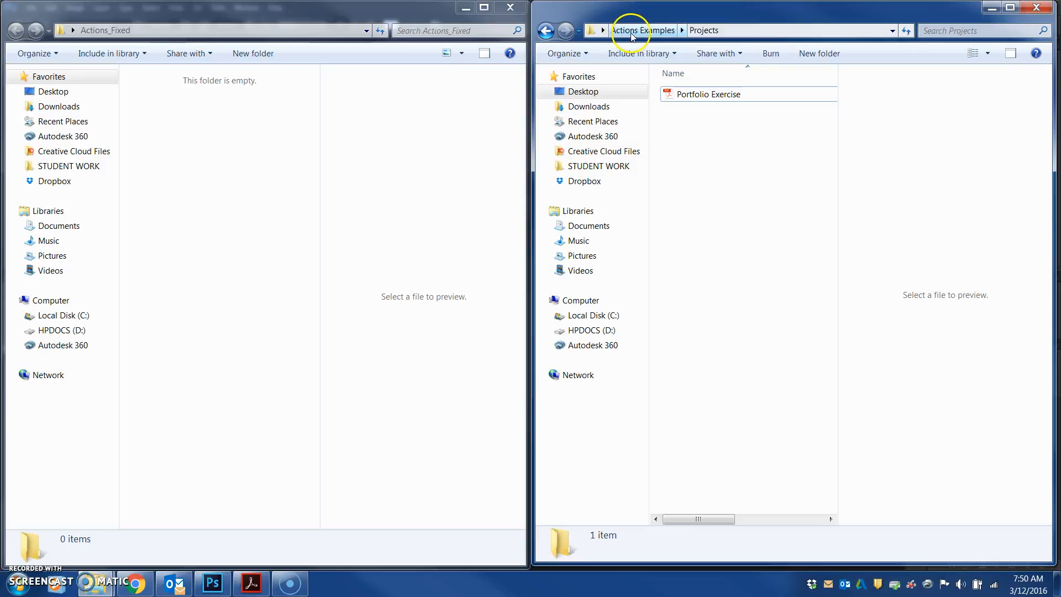
pyautogui.click(135, 32)
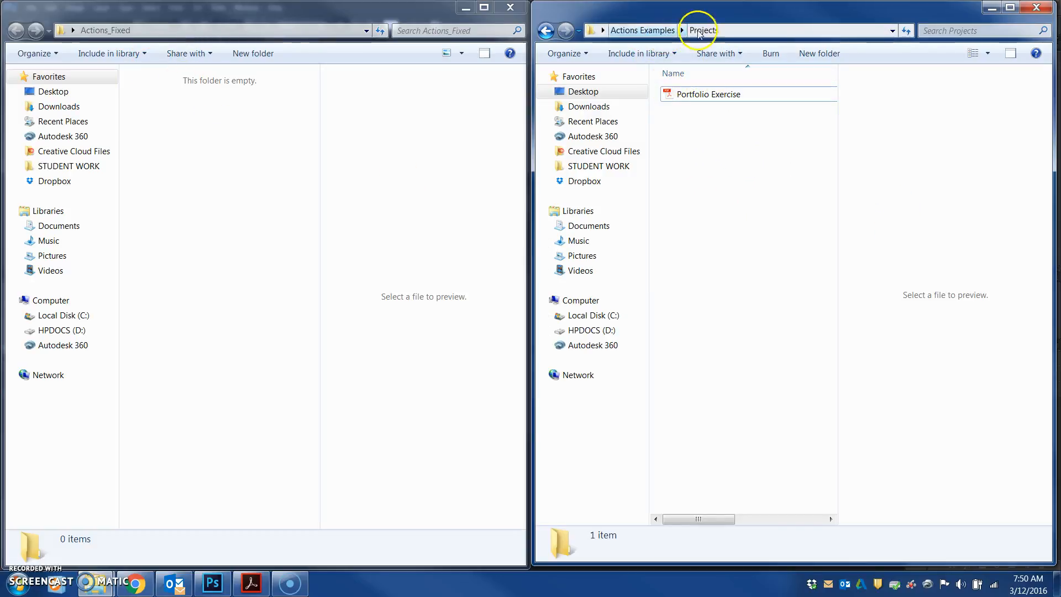
pyautogui.click(645, 33)
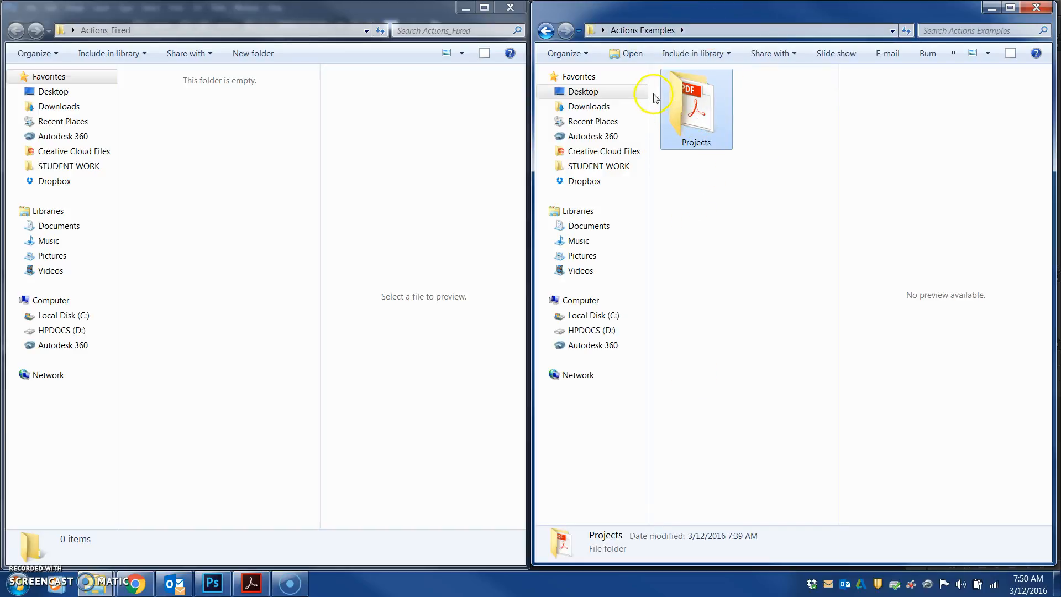
pyautogui.doubleClick(690, 109)
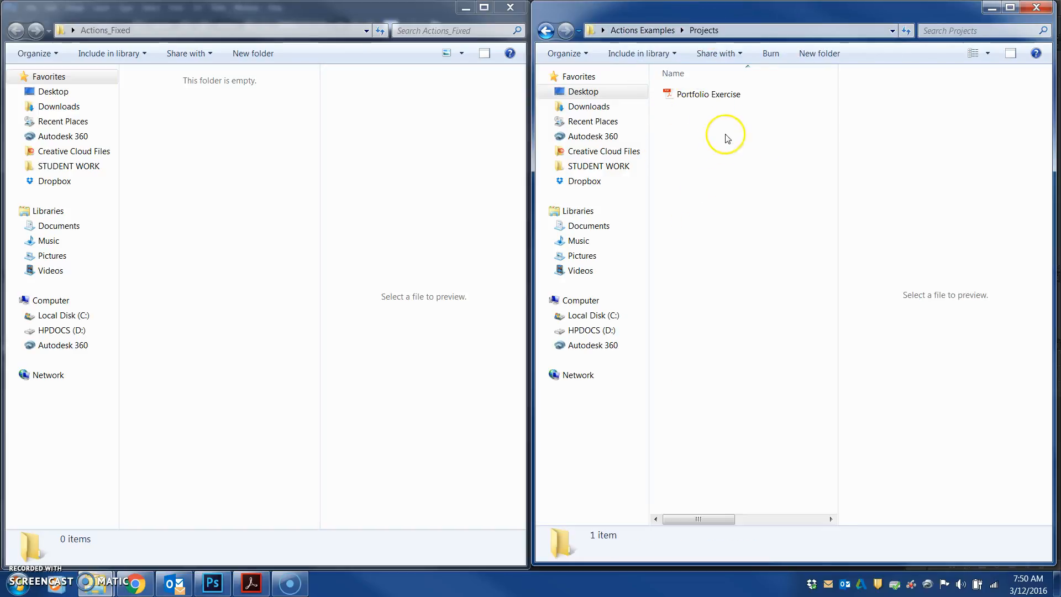
pyautogui.doubleClick(690, 95)
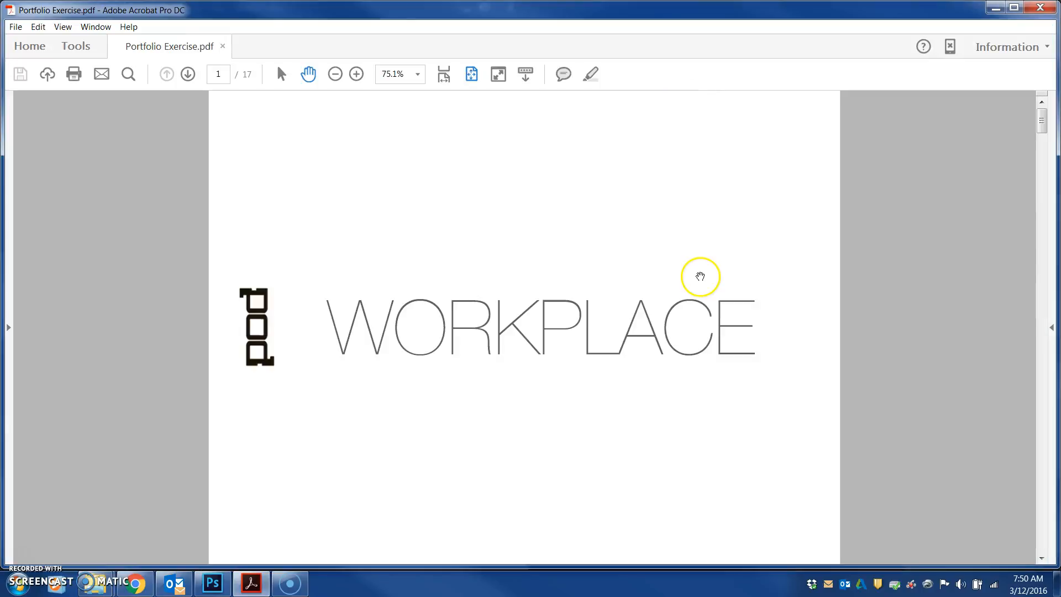
# Page forward and back through the PDF to review its pages
pyautogui.click(188, 75)
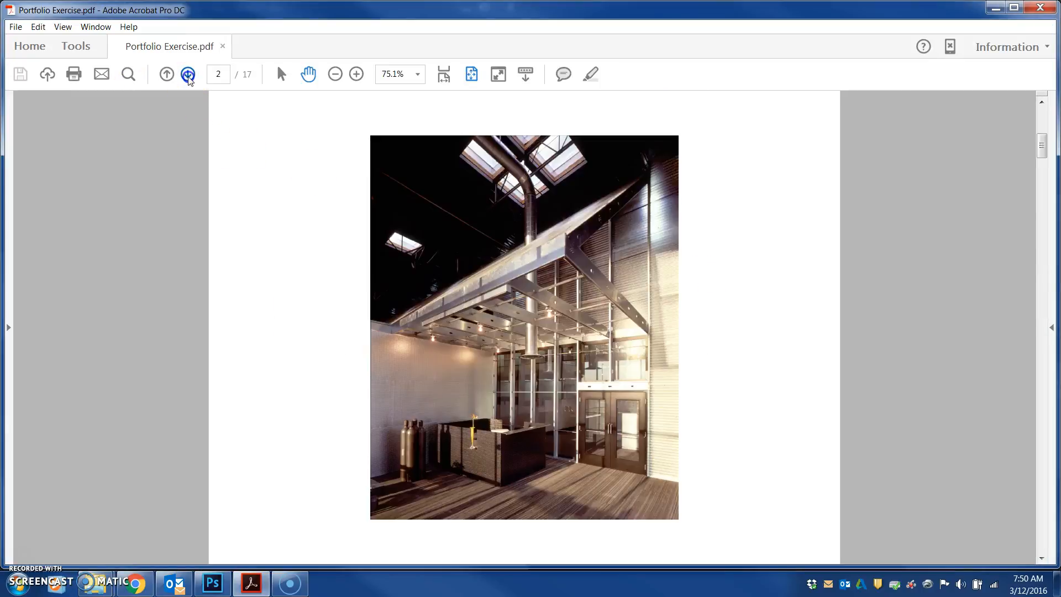
pyautogui.click(188, 75)
pyautogui.click(188, 75)
pyautogui.click(188, 75)
pyautogui.click(188, 75)
pyautogui.click(188, 74)
pyautogui.click(188, 74)
pyautogui.click(188, 74)
pyautogui.click(188, 74)
pyautogui.click(188, 74)
pyautogui.click(188, 74)
pyautogui.click(188, 75)
pyautogui.click(188, 75)
pyautogui.click(188, 75)
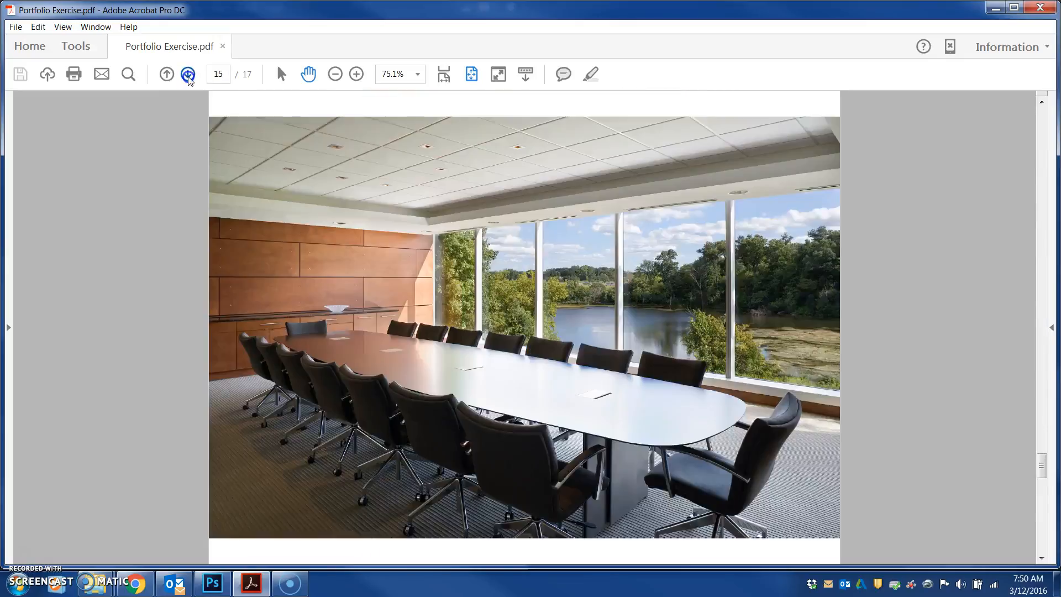
pyautogui.click(188, 75)
pyautogui.click(188, 75)
pyautogui.click(166, 74)
pyautogui.click(165, 74)
pyautogui.click(166, 74)
pyautogui.click(166, 74)
pyautogui.click(166, 74)
pyautogui.click(166, 74)
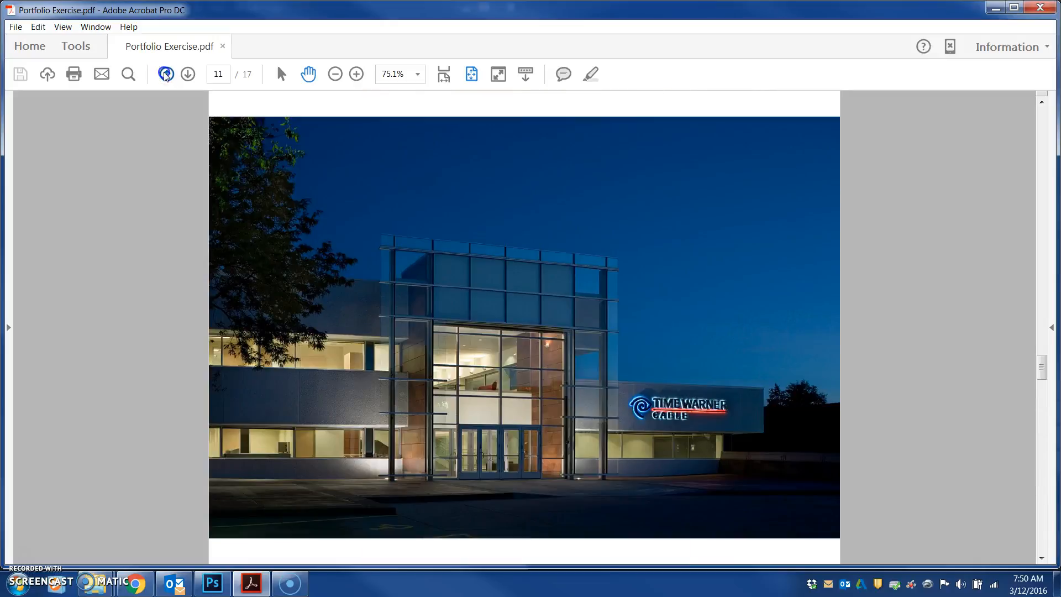
pyautogui.click(166, 74)
pyautogui.click(166, 74)
pyautogui.click(165, 74)
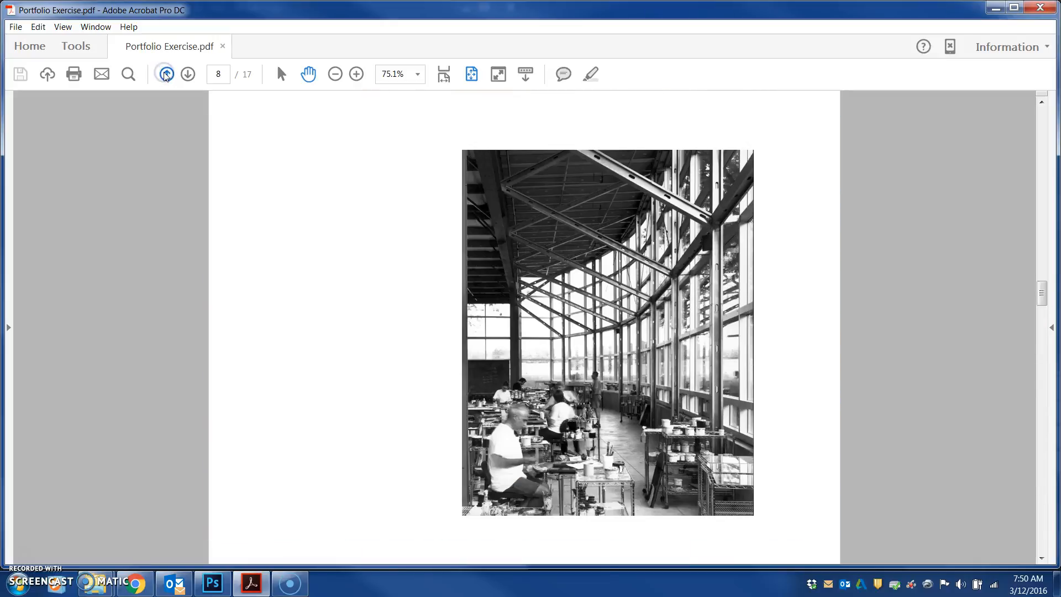
pyautogui.click(165, 74)
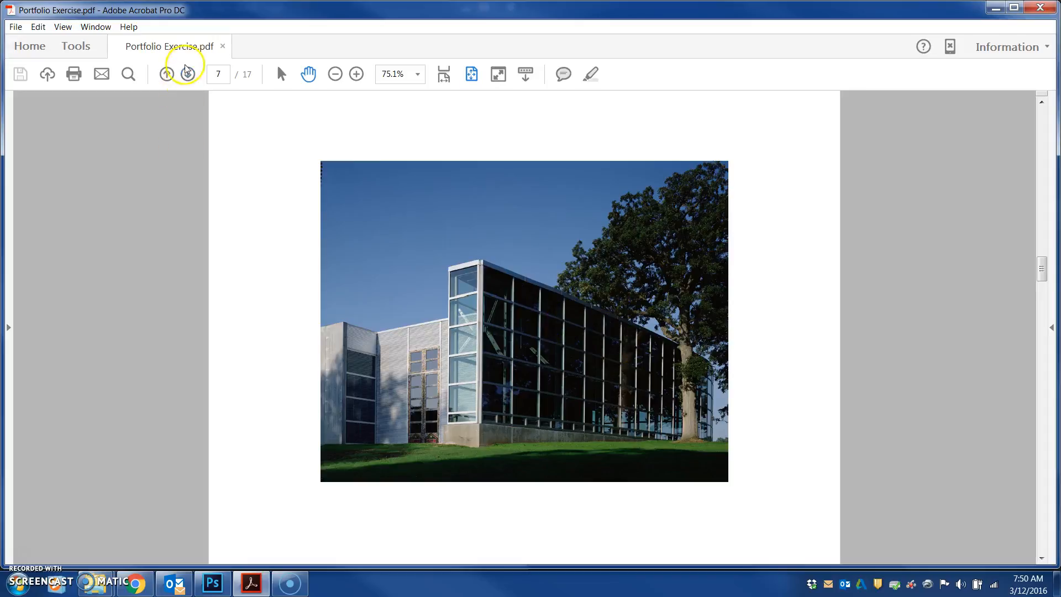
# Open the Export PDF tool and choose Image with TIFF as the export format
pyautogui.click(77, 47)
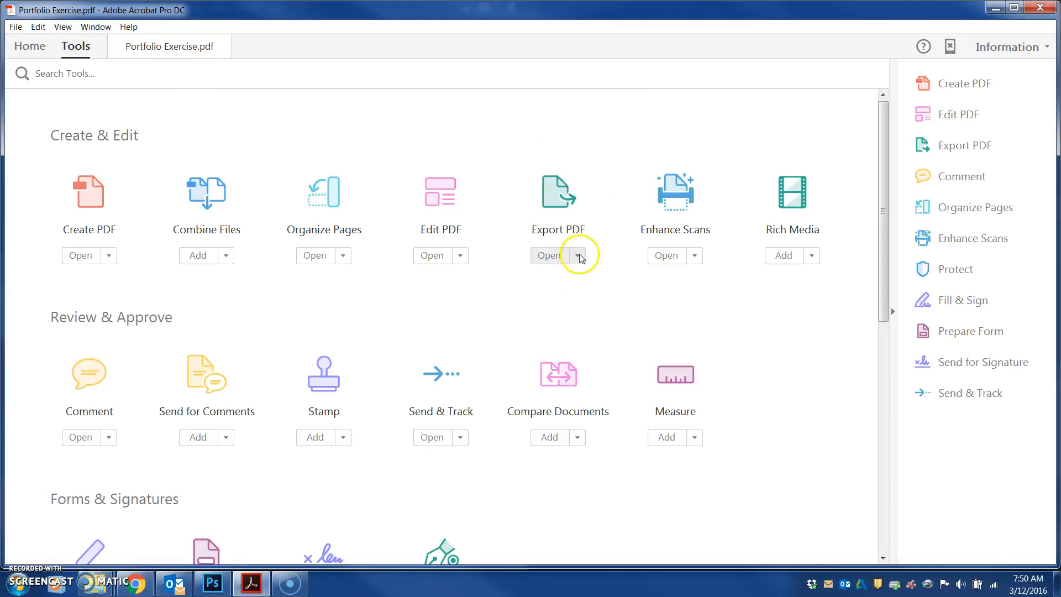
pyautogui.click(550, 256)
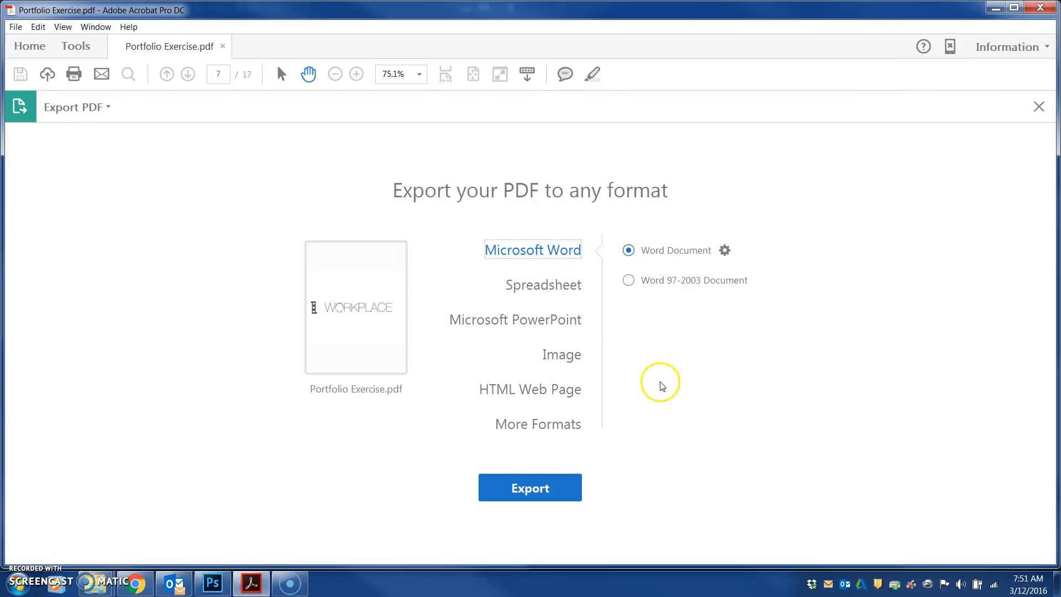
pyautogui.click(565, 356)
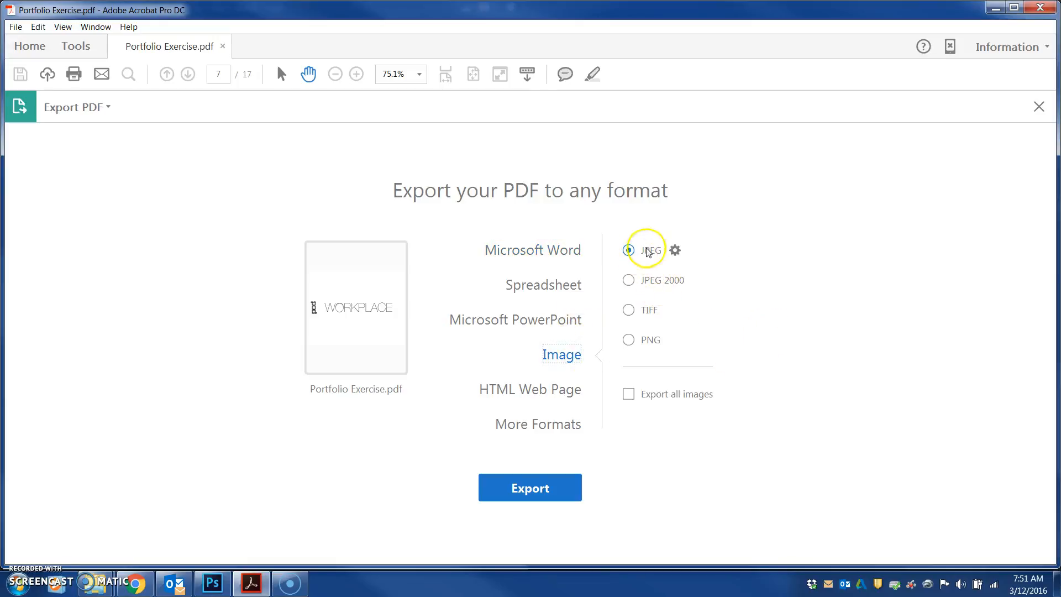
pyautogui.click(628, 311)
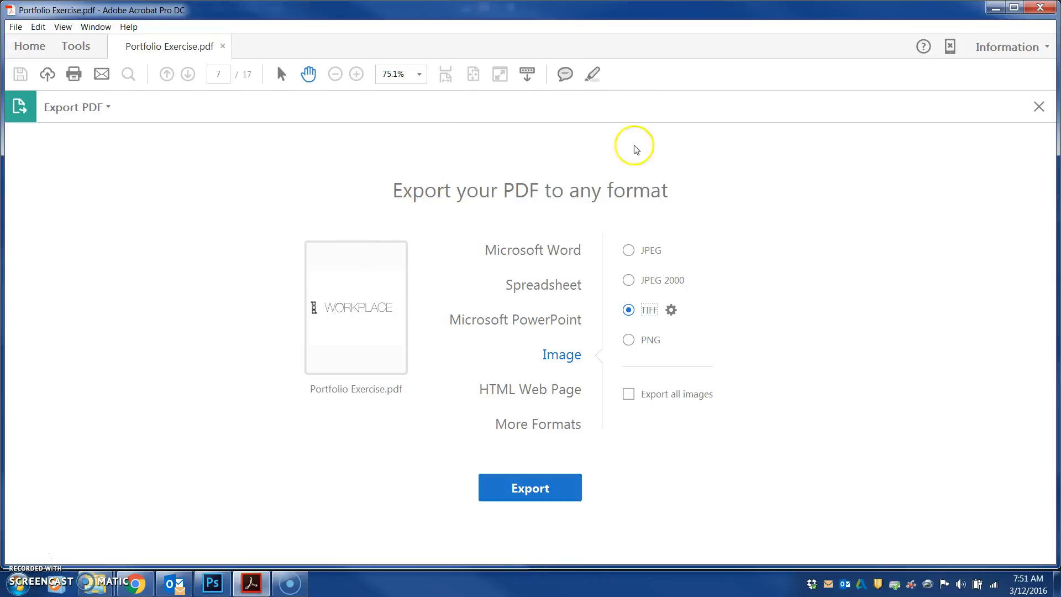
# Return to the document and close the Export PDF tool without exporting
pyautogui.click(29, 47)
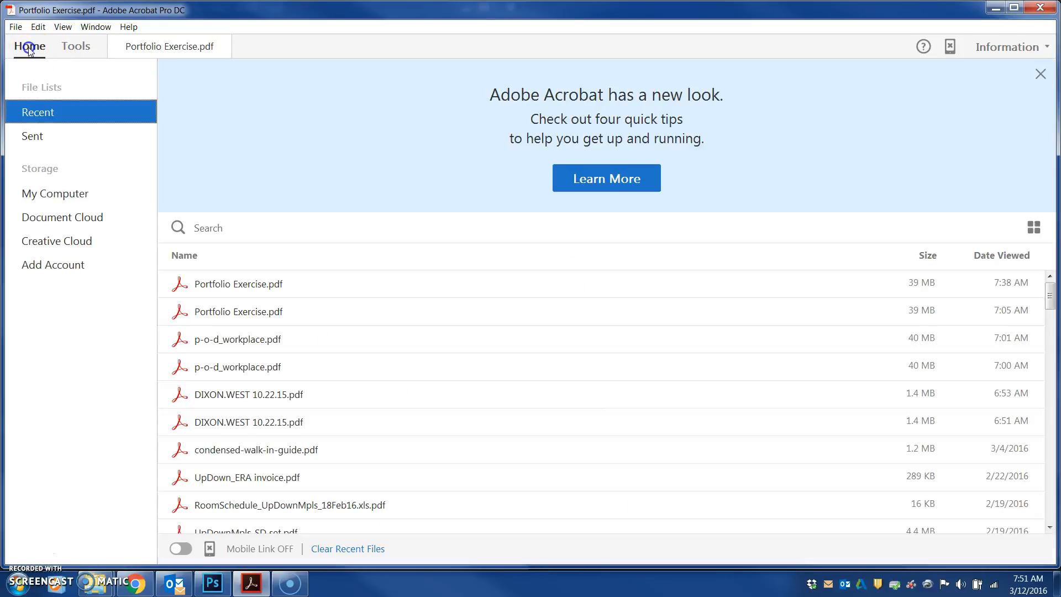
pyautogui.click(145, 47)
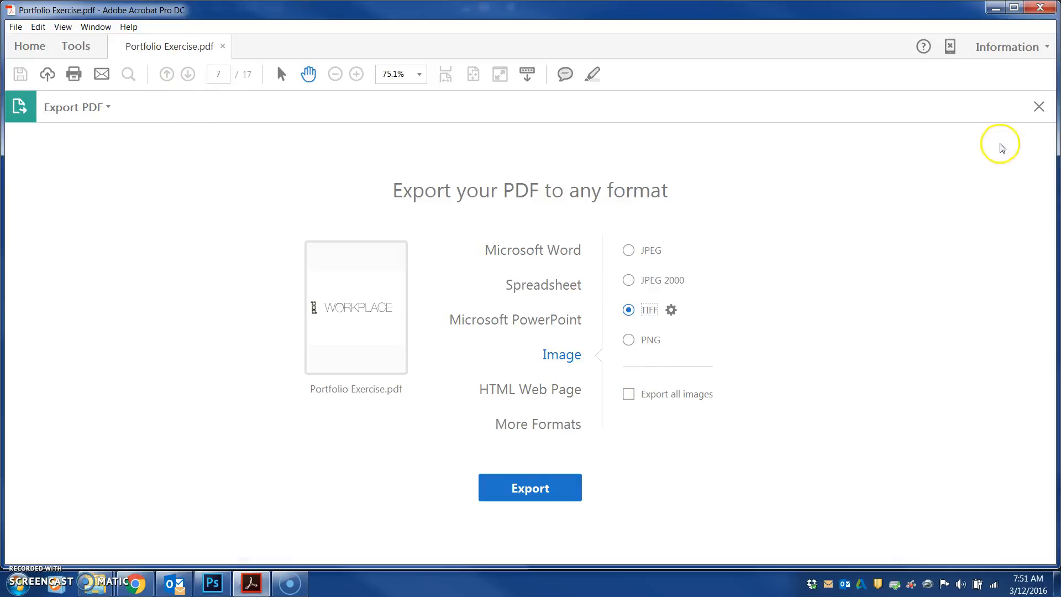
pyautogui.click(1036, 106)
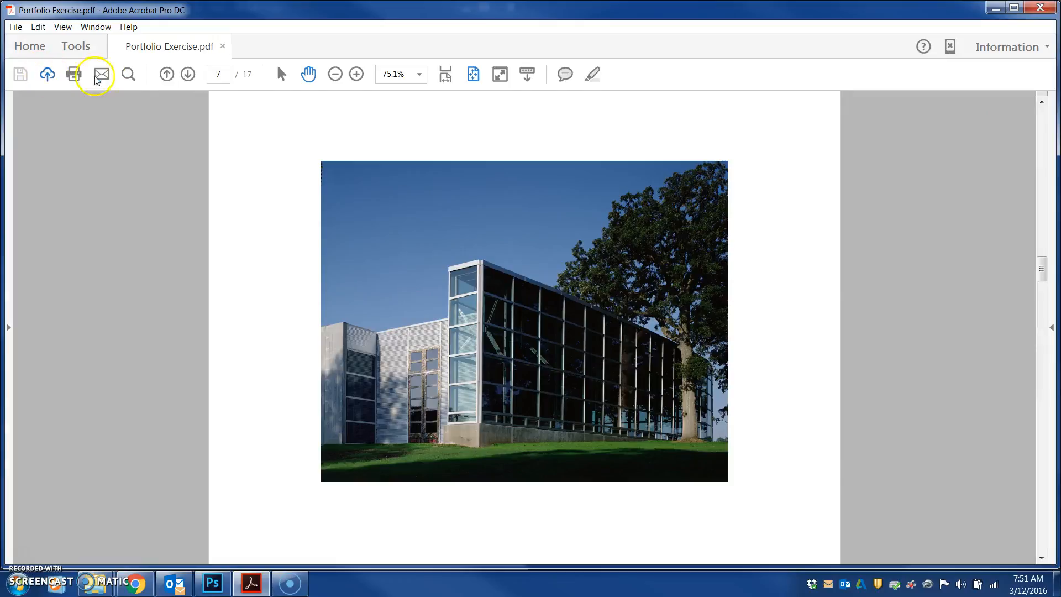
# Export the document to TIFF images at 600 pixels/inch, saved as Portfolio Exercise in the Projects folder
pyautogui.click(16, 27)
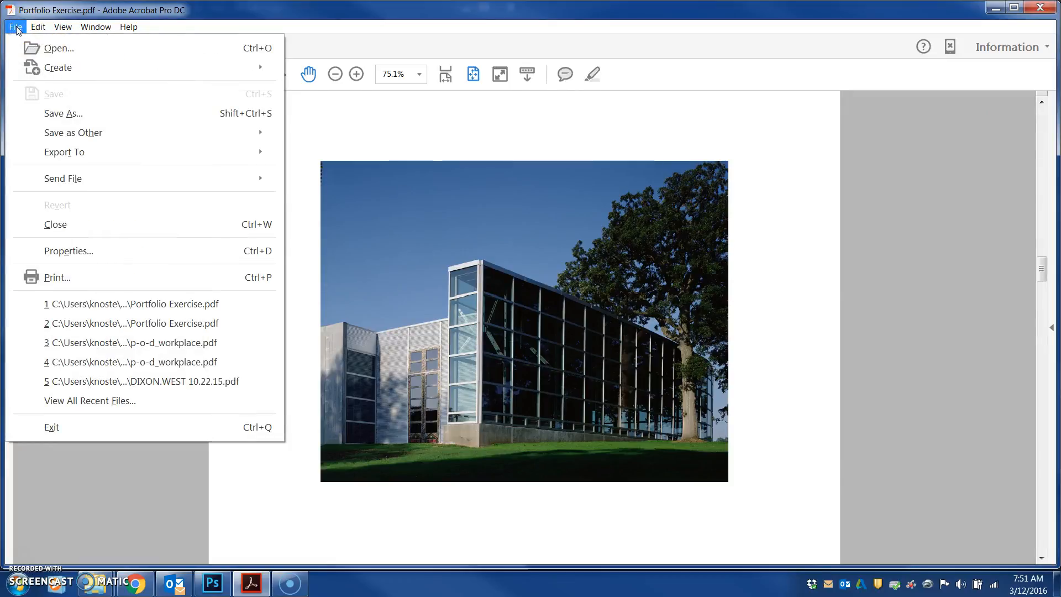
pyautogui.moveTo(49, 153)
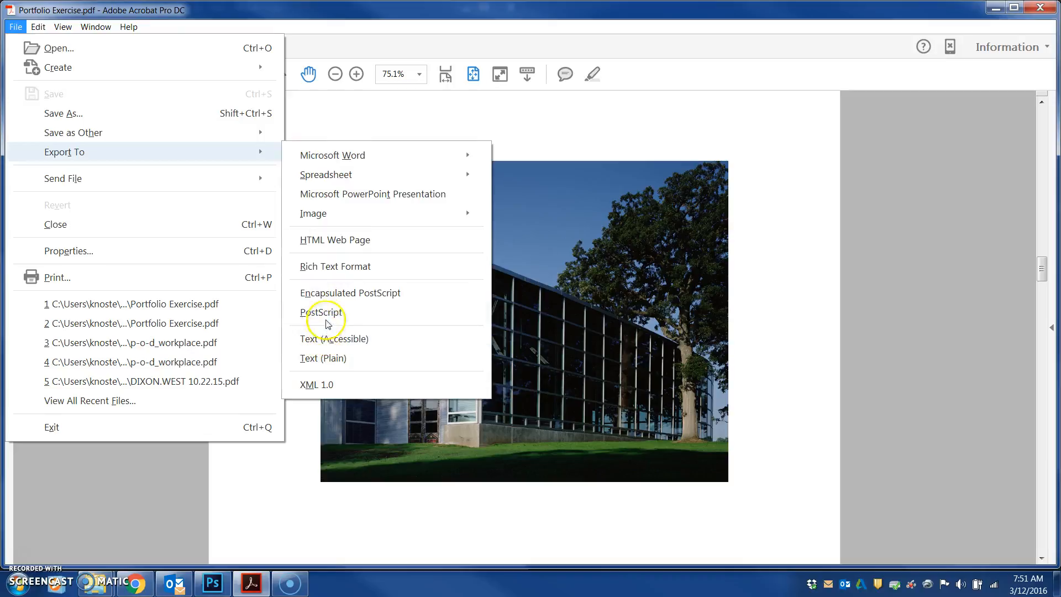
pyautogui.moveTo(318, 215)
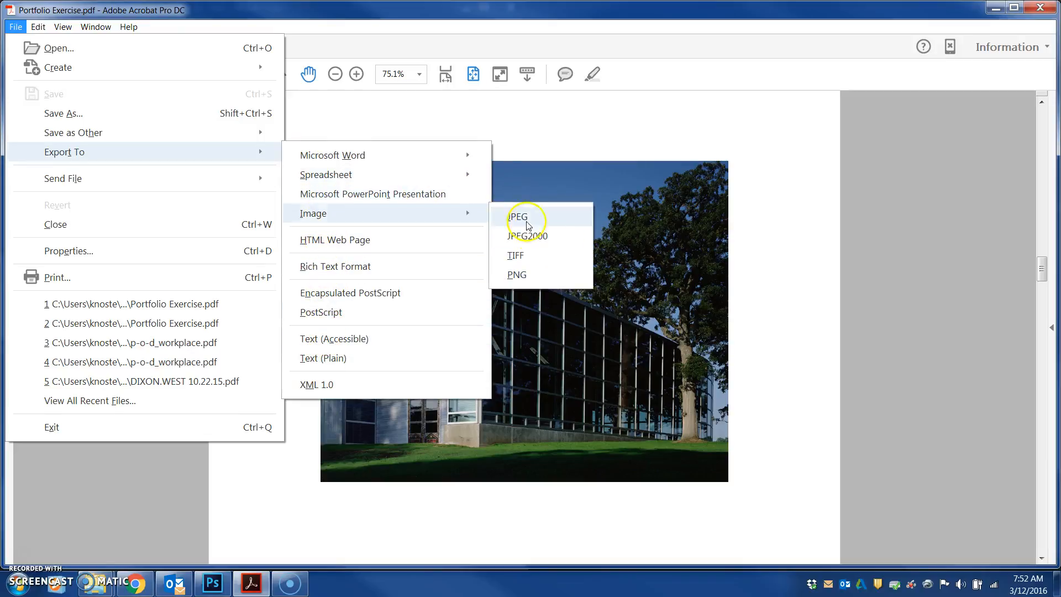
pyautogui.click(520, 256)
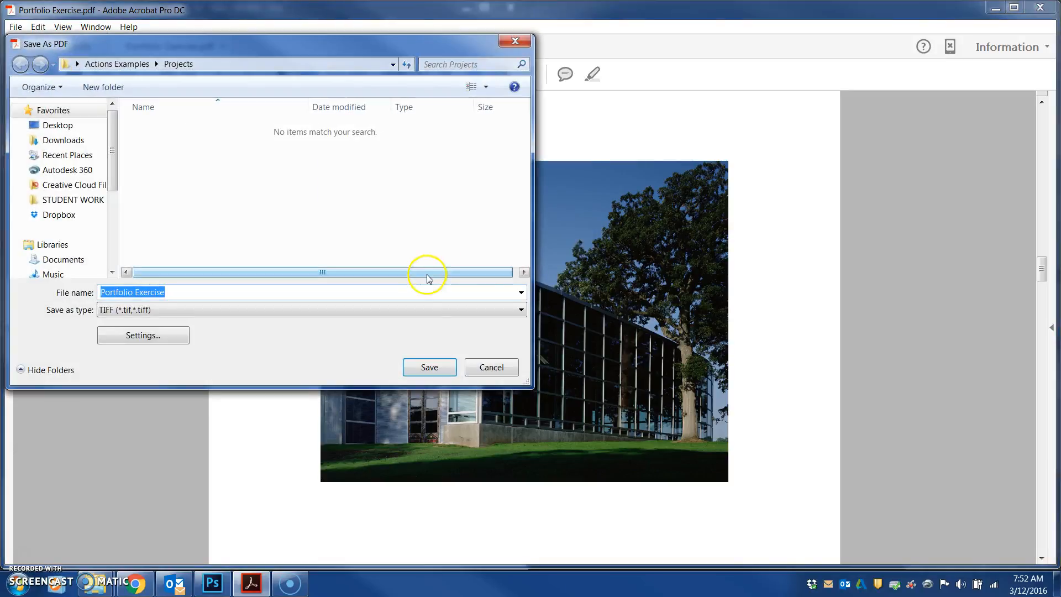
pyautogui.moveTo(281, 49); pyautogui.dragTo(487, 95)
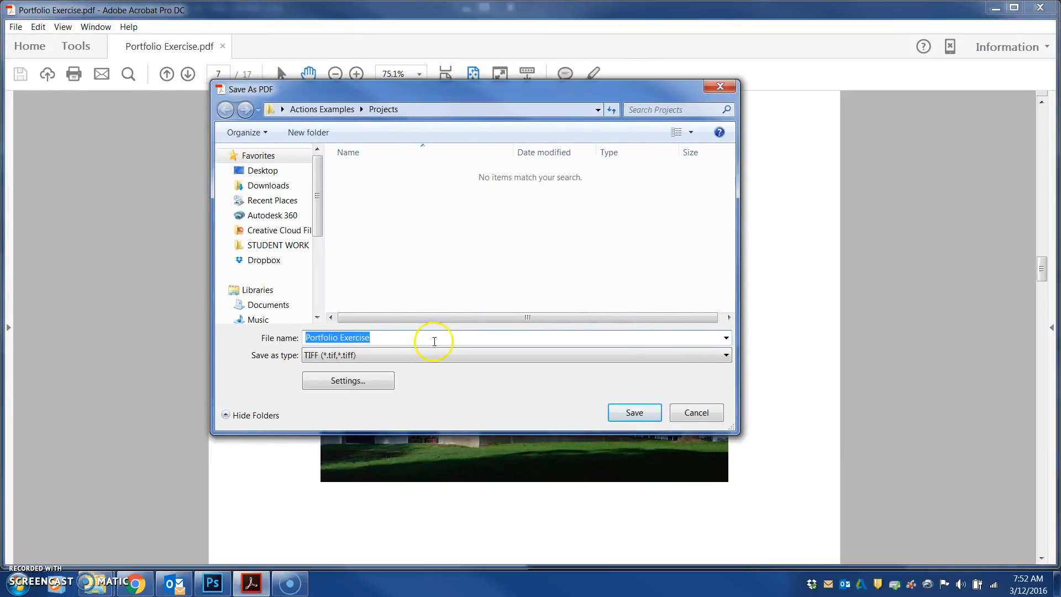
pyautogui.click(374, 385)
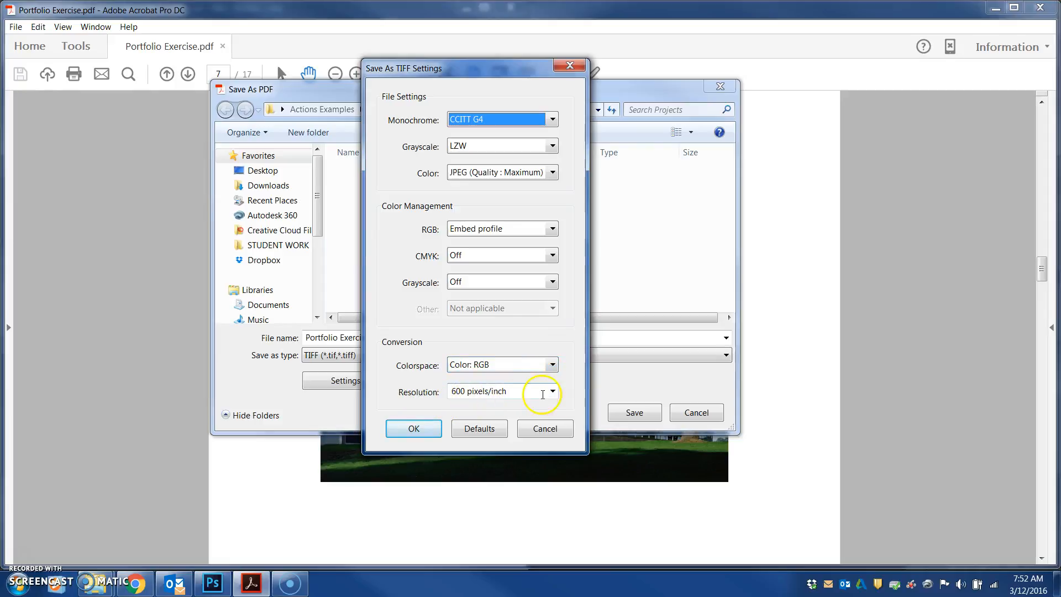
pyautogui.click(552, 392)
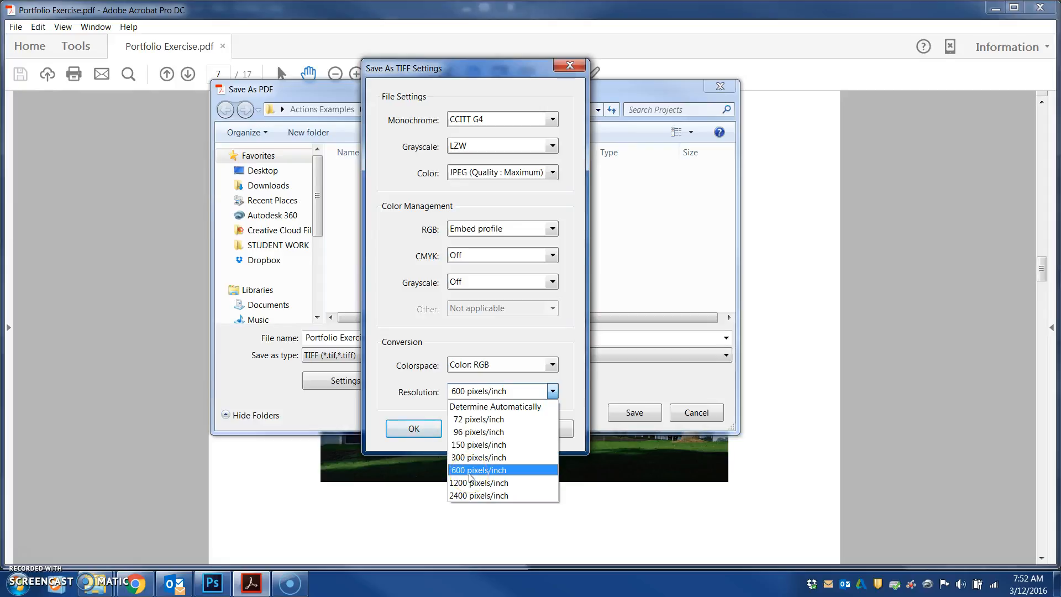
pyautogui.click(569, 361)
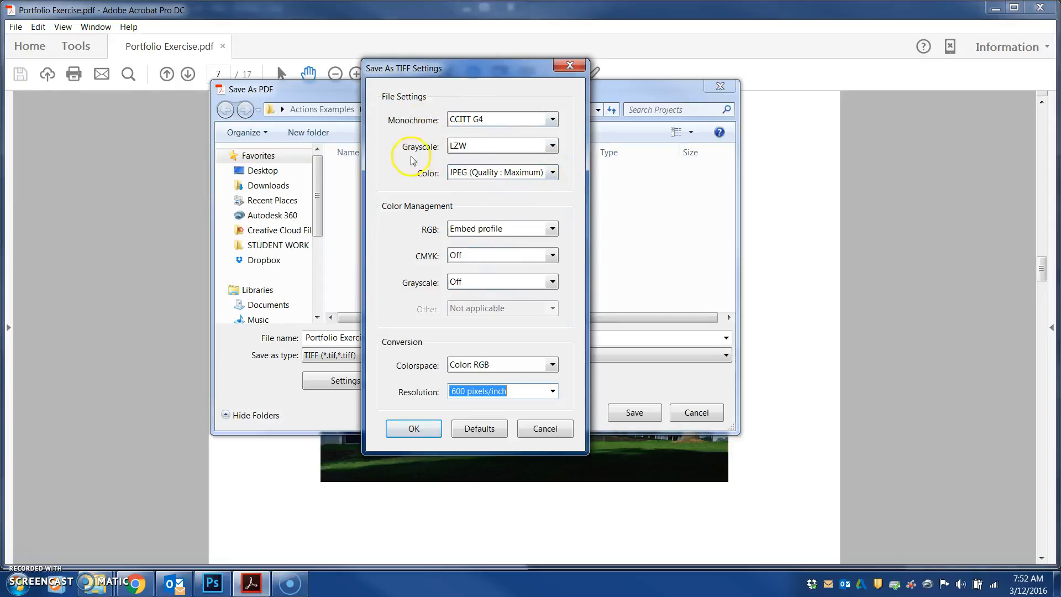
pyautogui.click(414, 429)
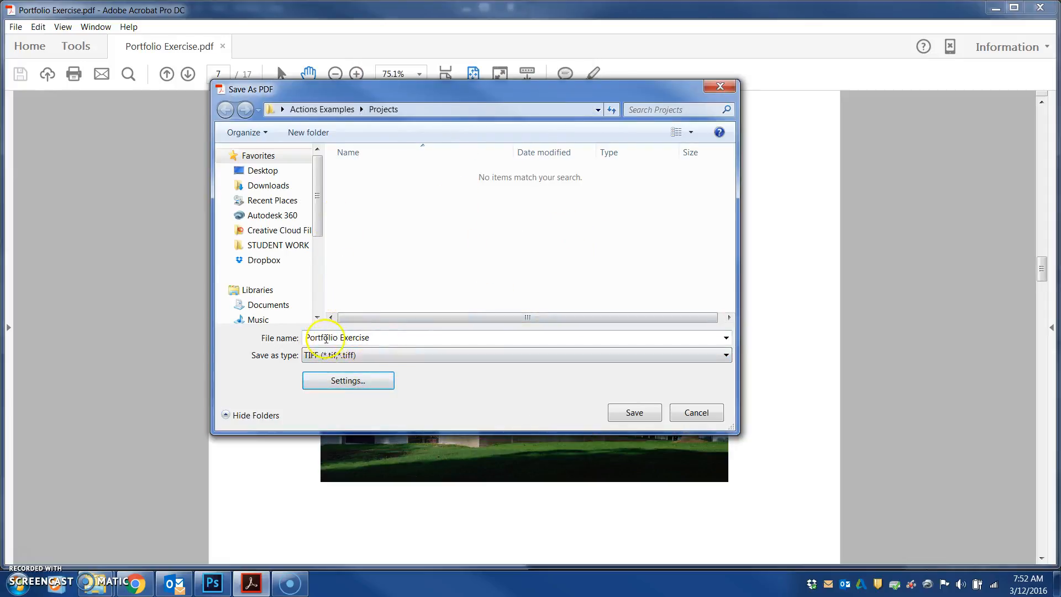
pyautogui.click(633, 413)
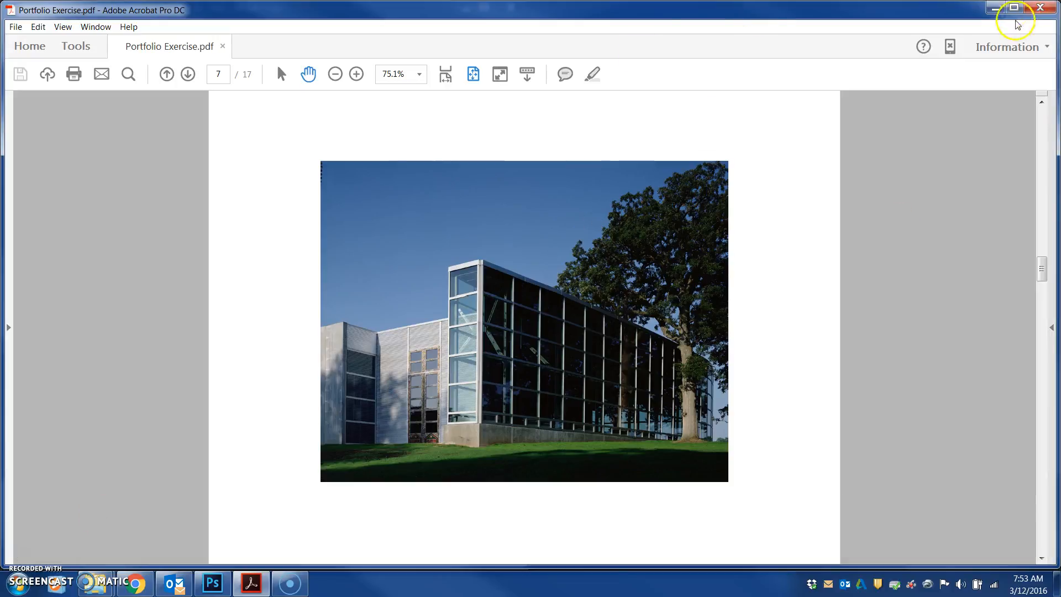
# Close Acrobat and preview the exported page TIFF files in the Projects folder
pyautogui.click(1038, 8)
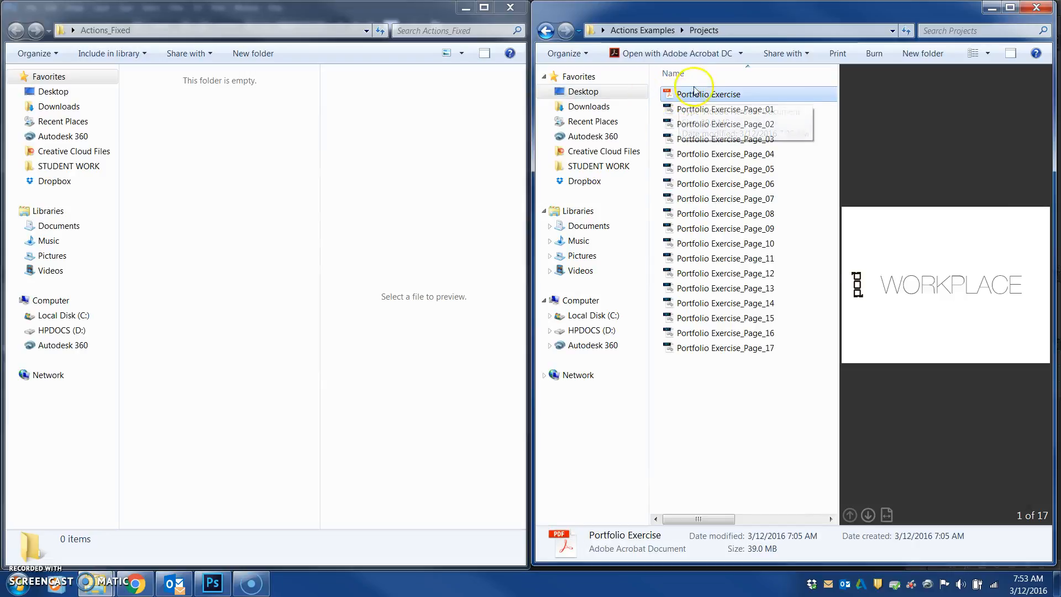
pyautogui.click(695, 112)
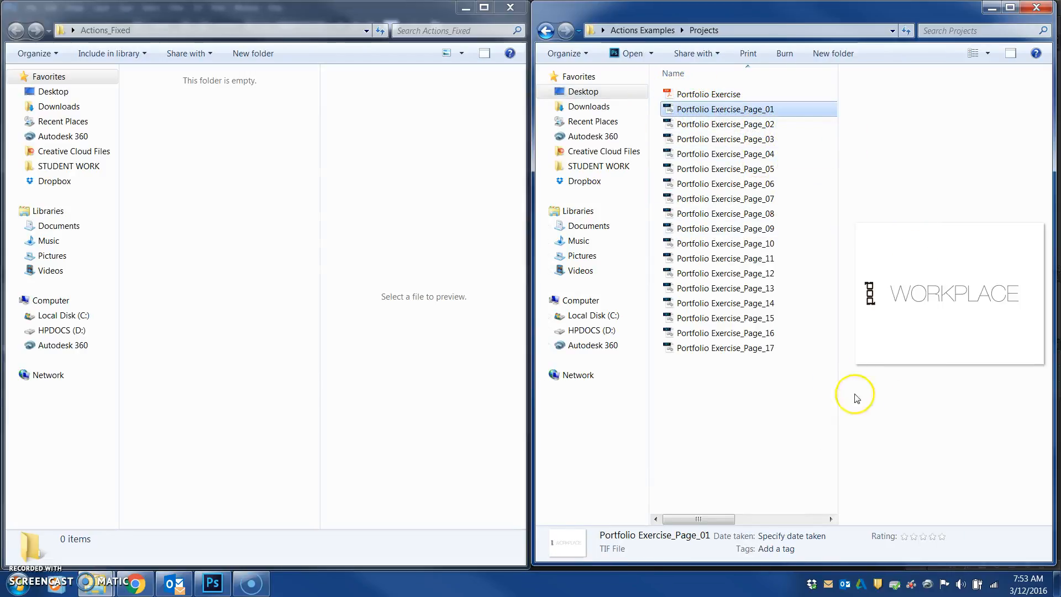
pyautogui.press('Down')
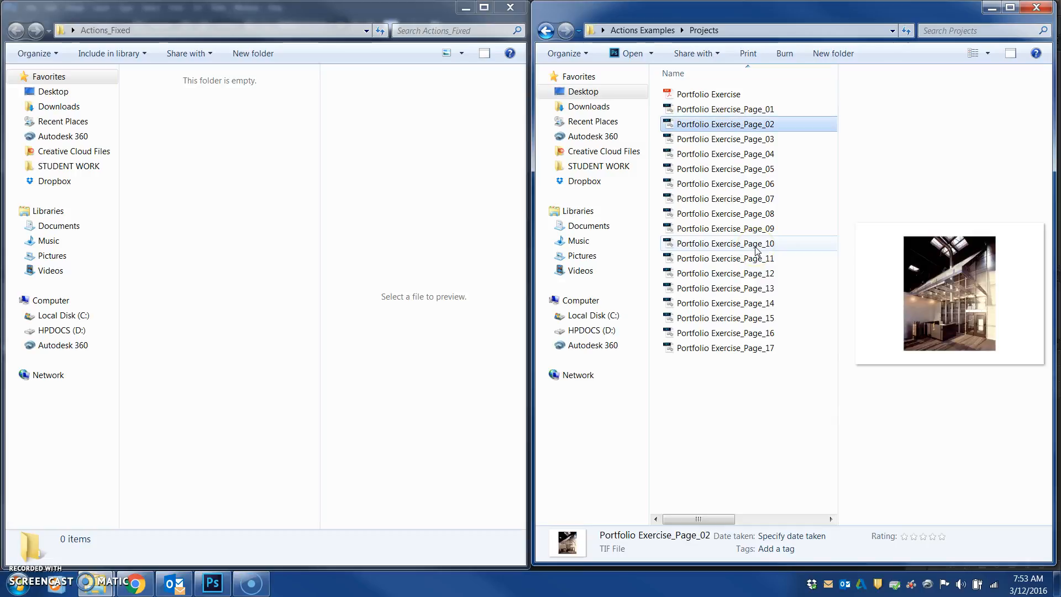
pyautogui.click(697, 138)
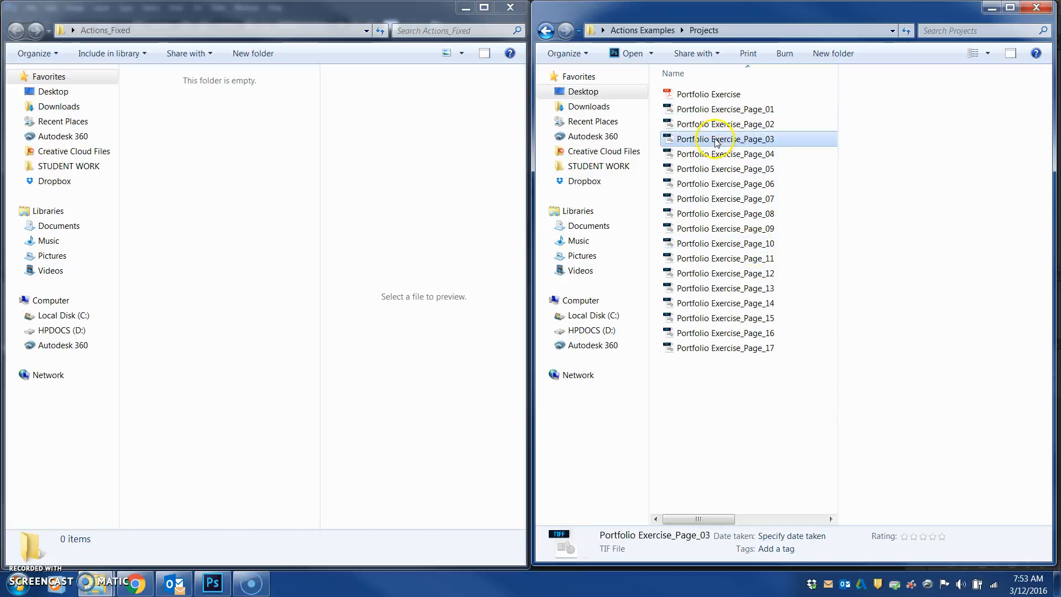
pyautogui.click(695, 156)
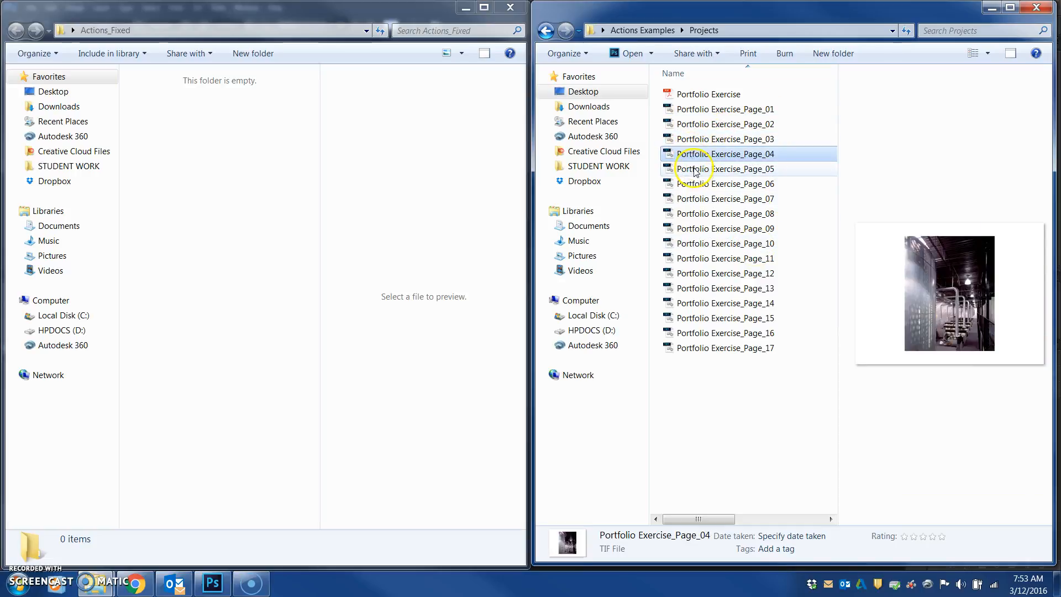
pyautogui.click(698, 170)
pyautogui.click(703, 187)
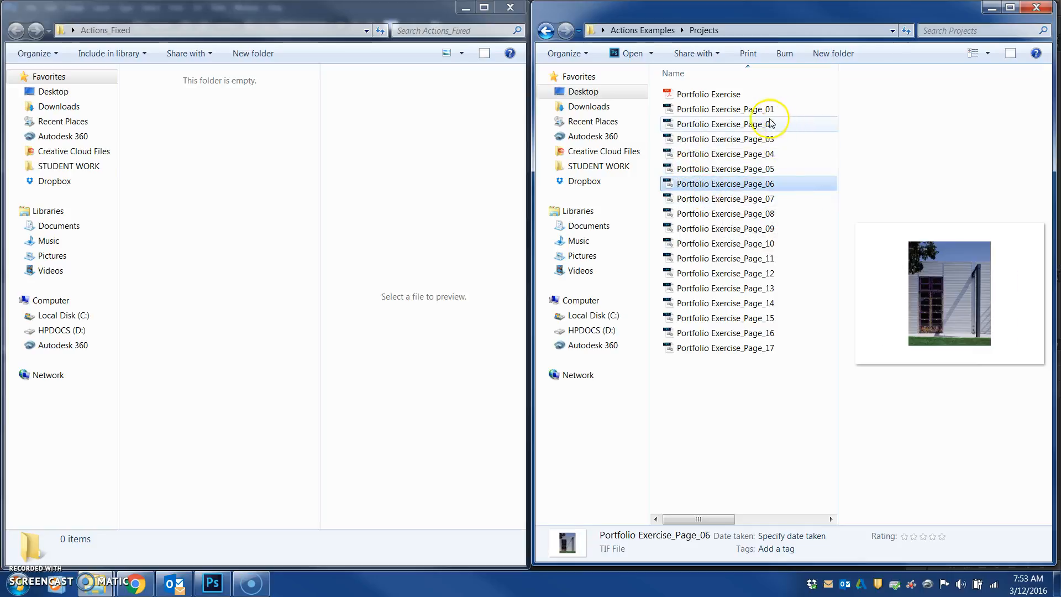
pyautogui.click(695, 348)
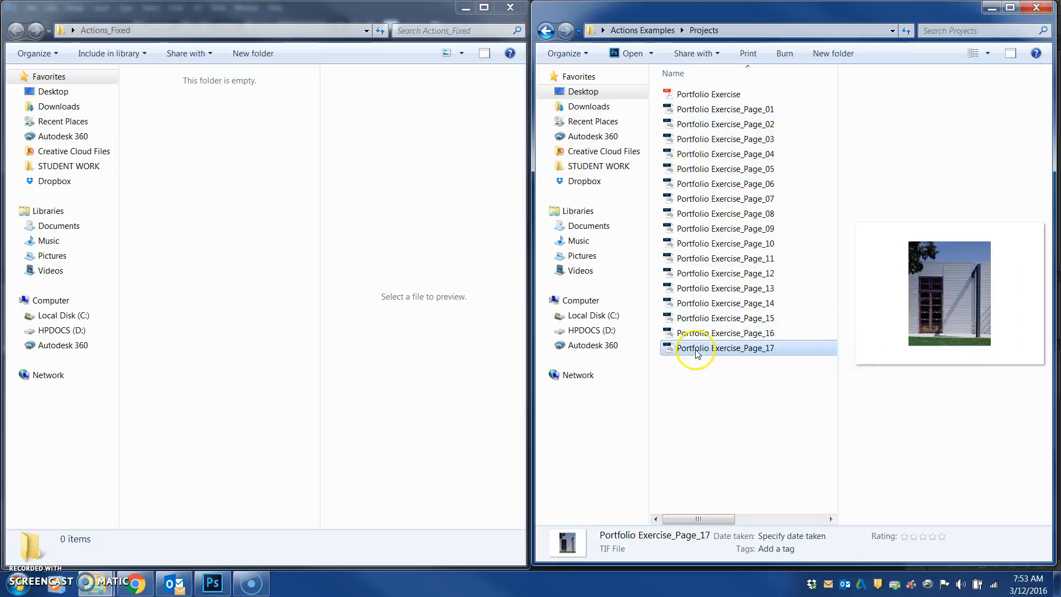
pyautogui.click(707, 334)
pyautogui.click(710, 319)
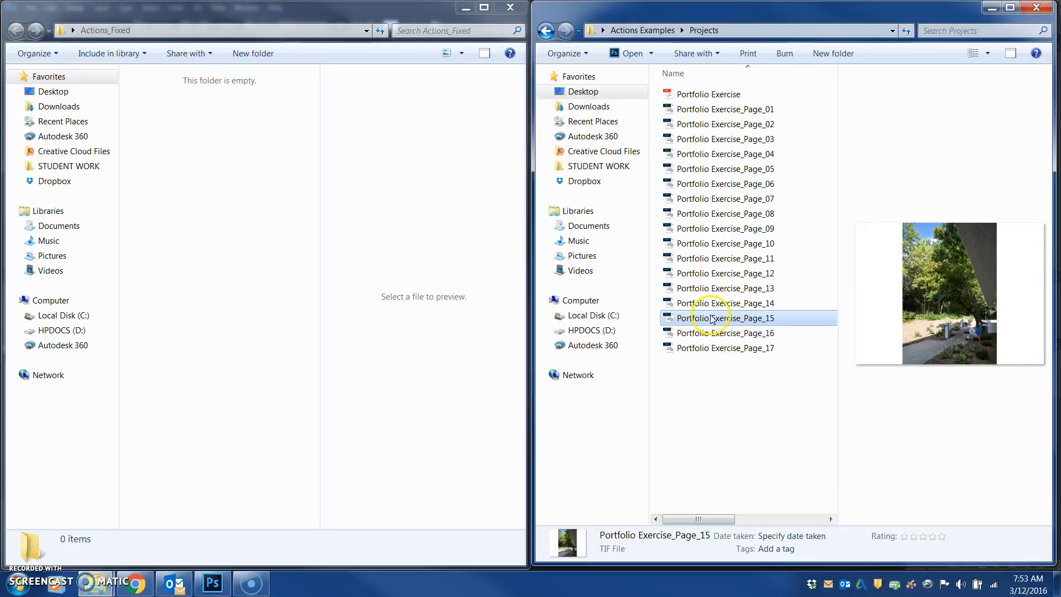
# Browse the exported page TIFF files in the Projects and Actions Examples folders
pyautogui.click(713, 303)
pyautogui.click(713, 288)
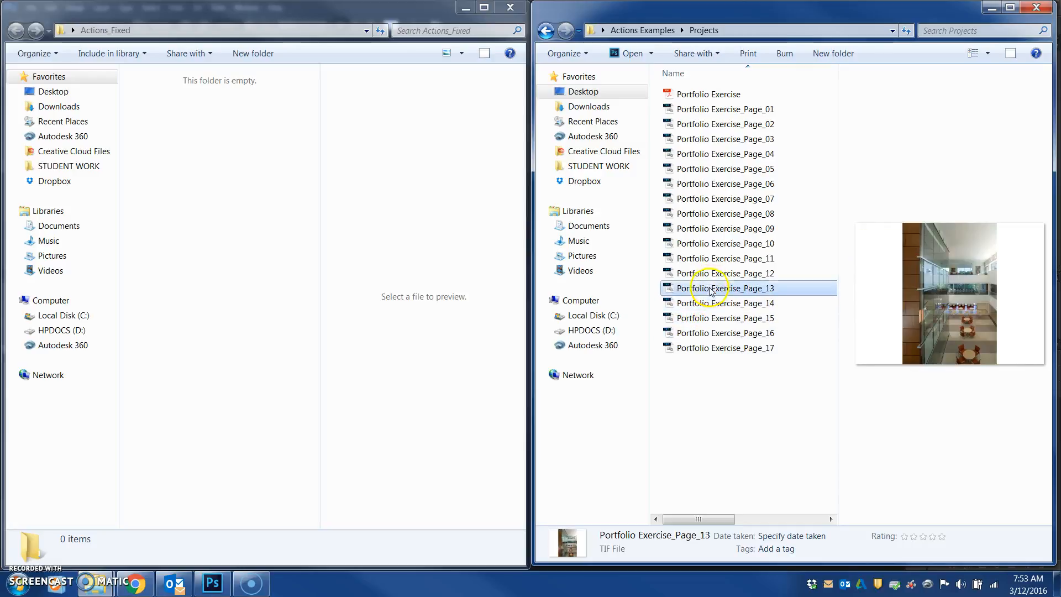
pyautogui.click(717, 274)
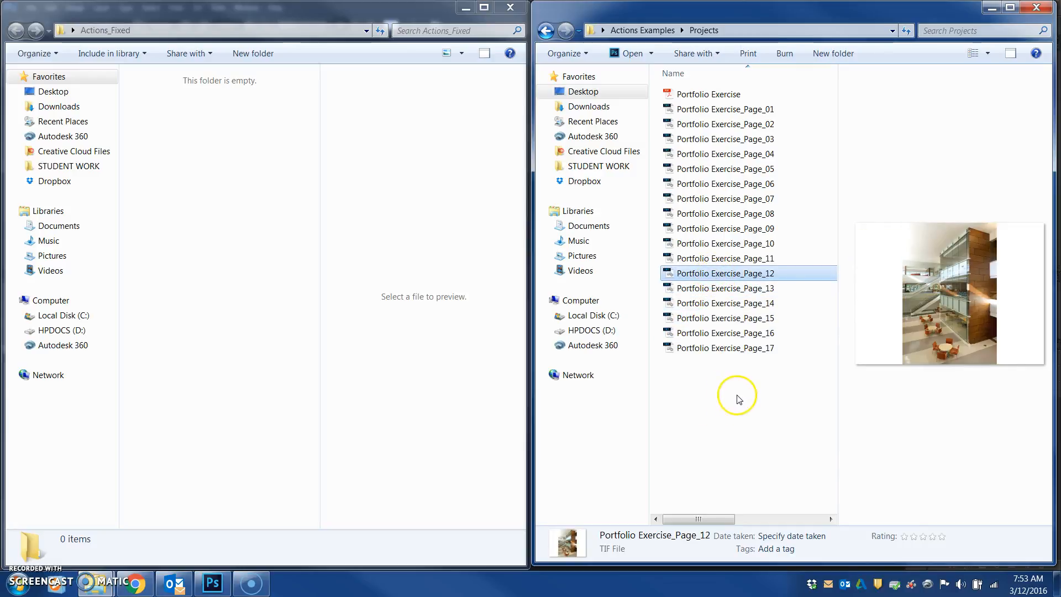
pyautogui.click(786, 398)
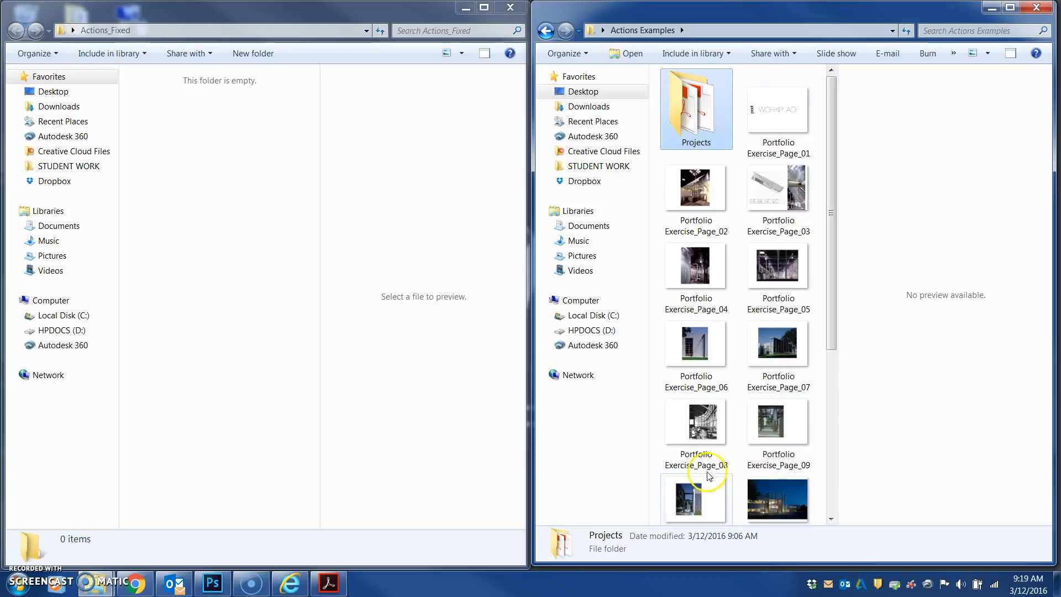
pyautogui.doubleClick(679, 118)
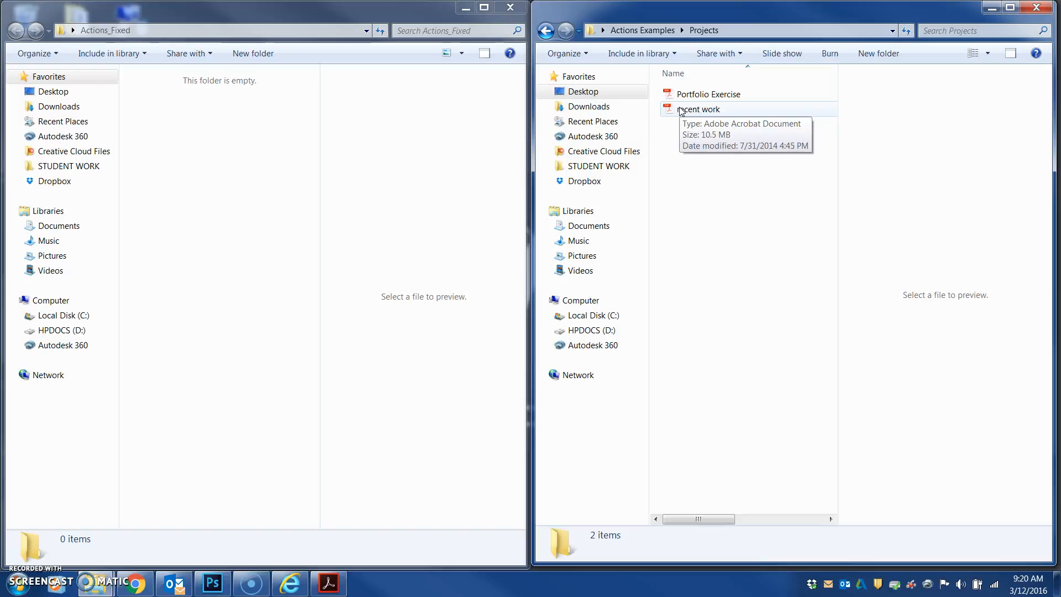
pyautogui.click(693, 108)
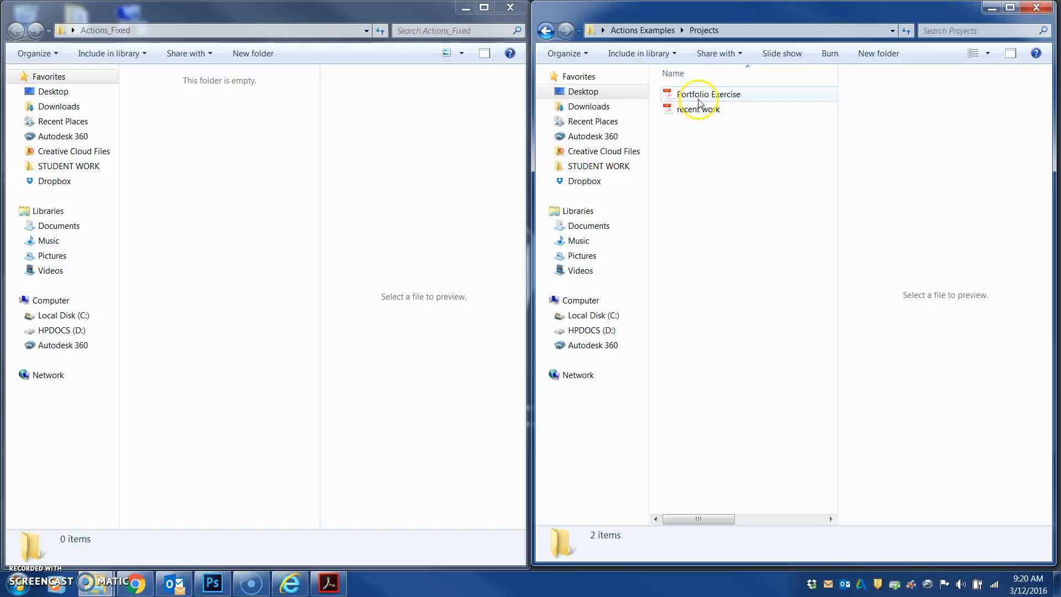
pyautogui.click(652, 33)
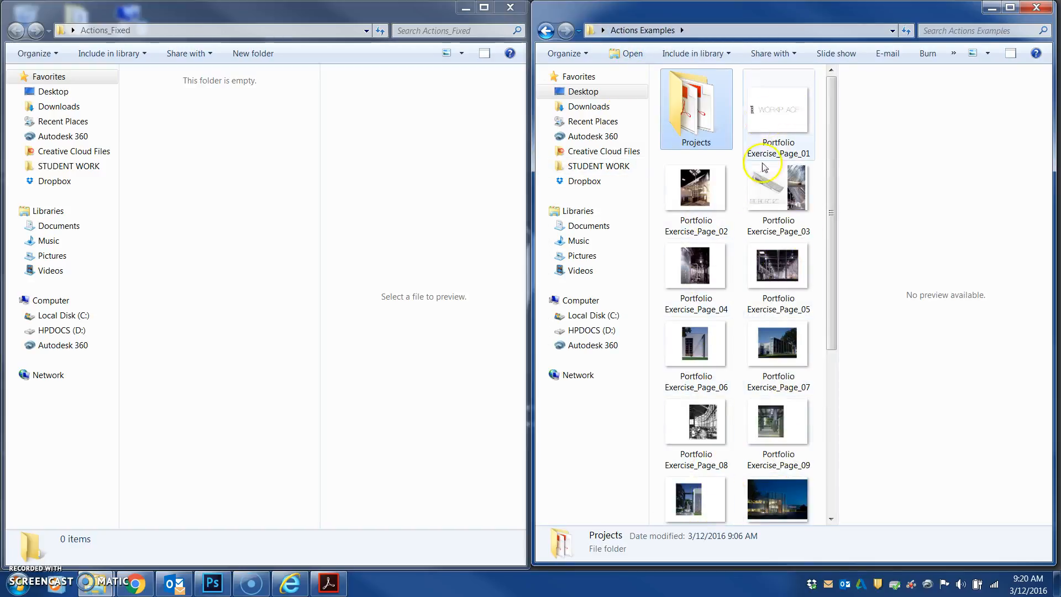
pyautogui.moveTo(837, 338); pyautogui.dragTo(845, 201)
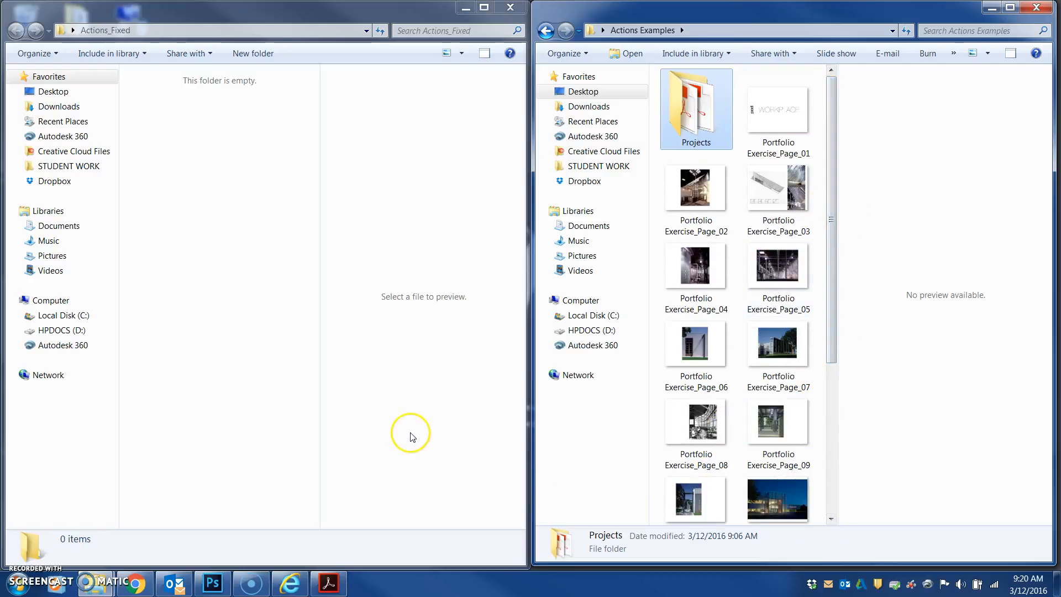
# Switch to Photoshop and bring up the Actions panel
pyautogui.click(213, 582)
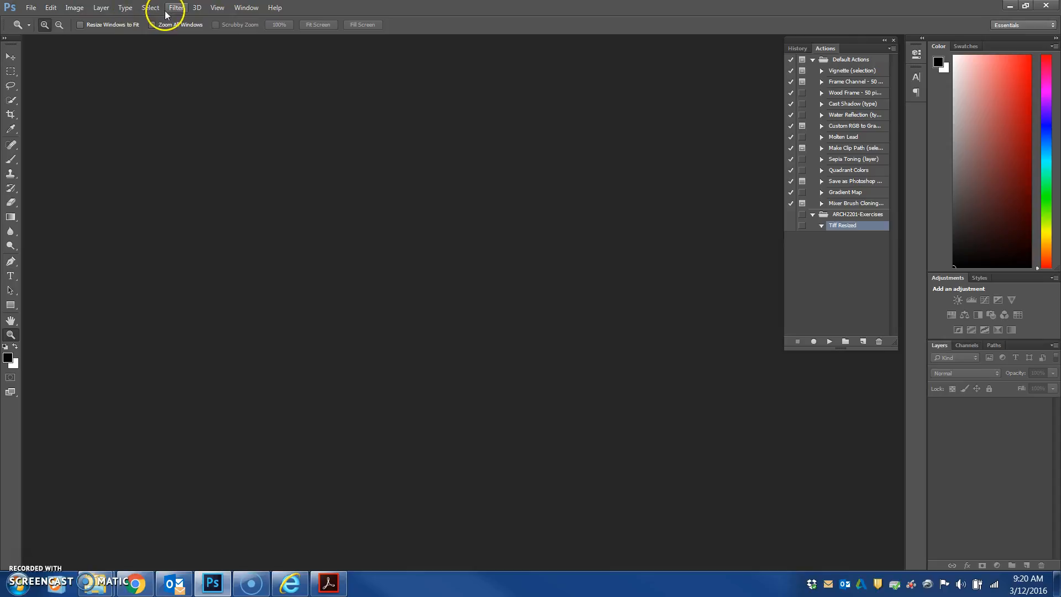
pyautogui.click(894, 40)
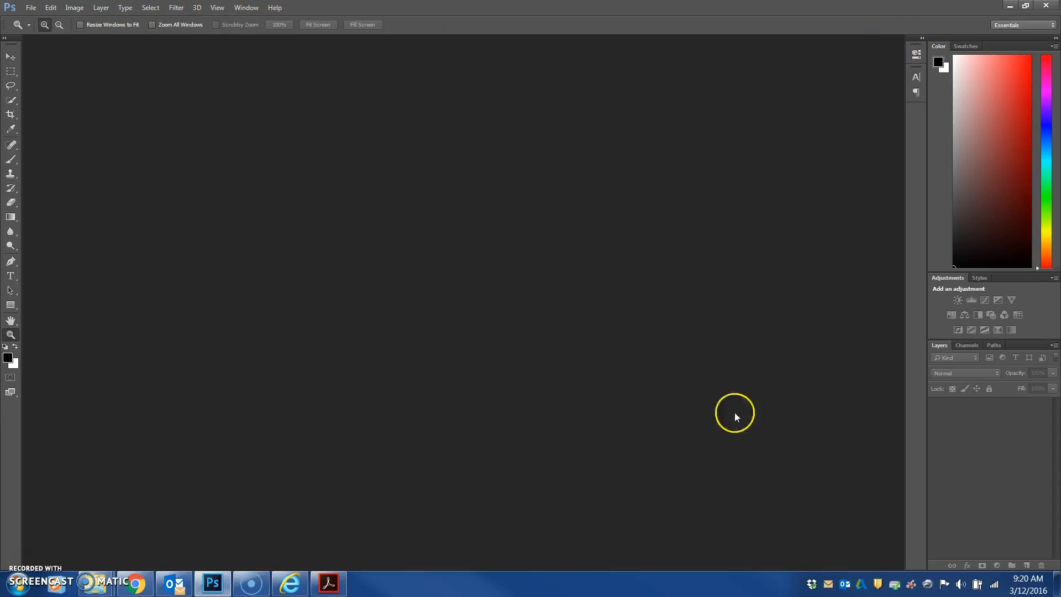
pyautogui.click(149, 7)
pyautogui.moveTo(125, 9)
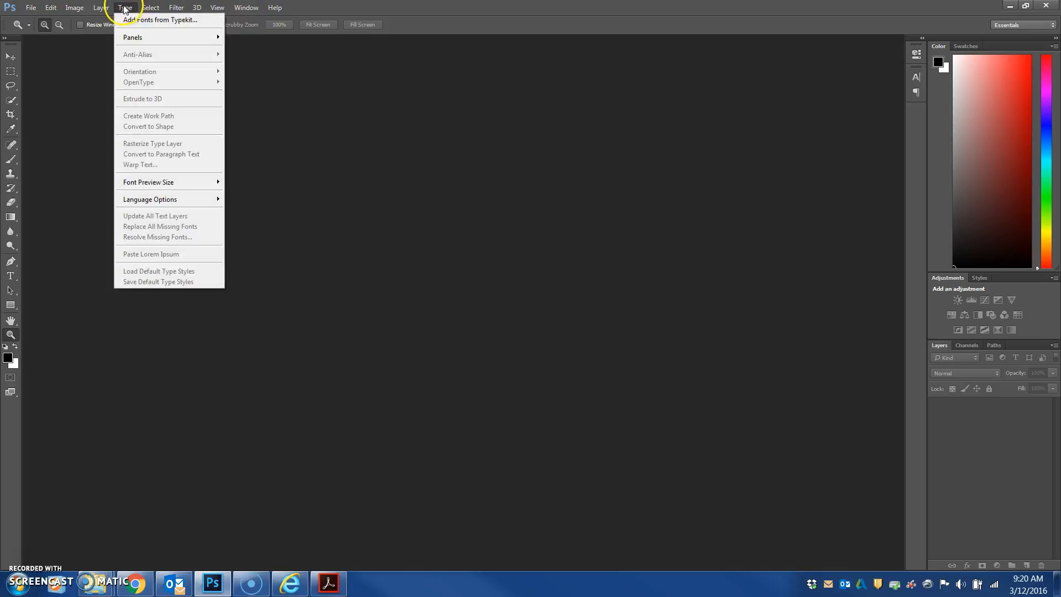
pyautogui.moveTo(199, 10)
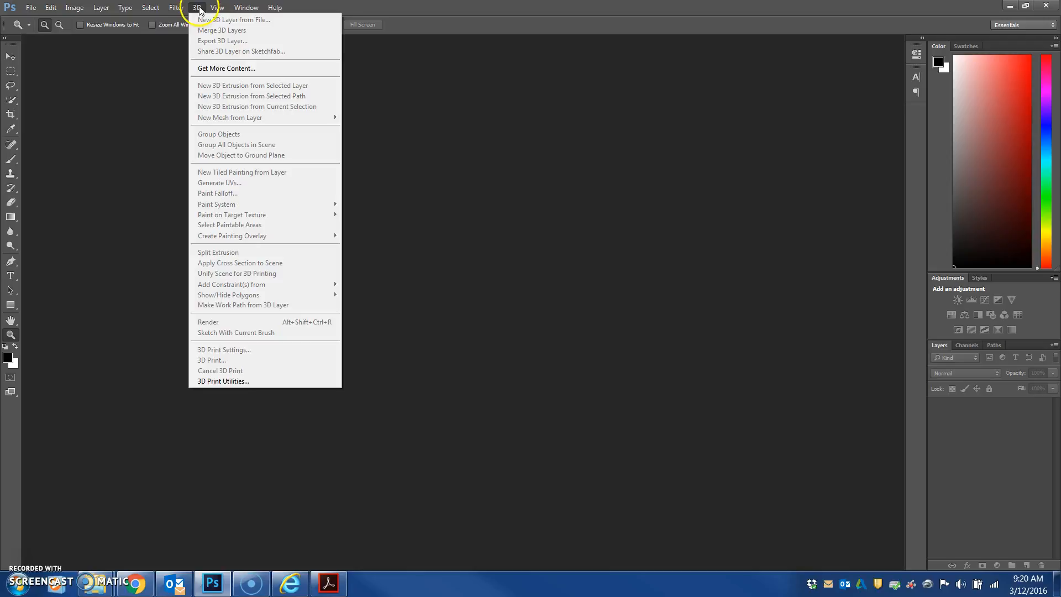
pyautogui.click(236, 9)
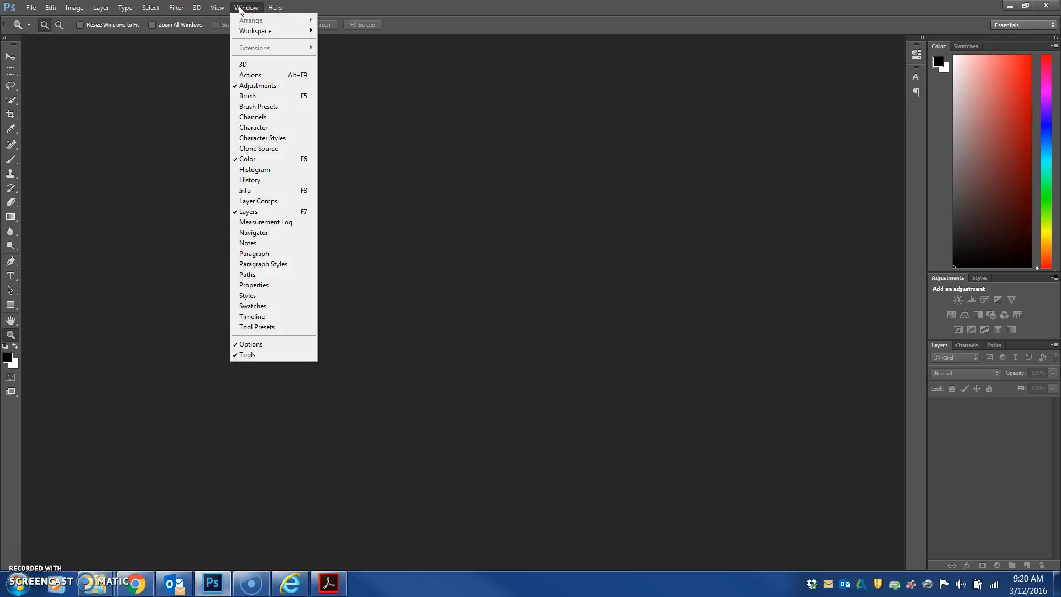
pyautogui.click(250, 77)
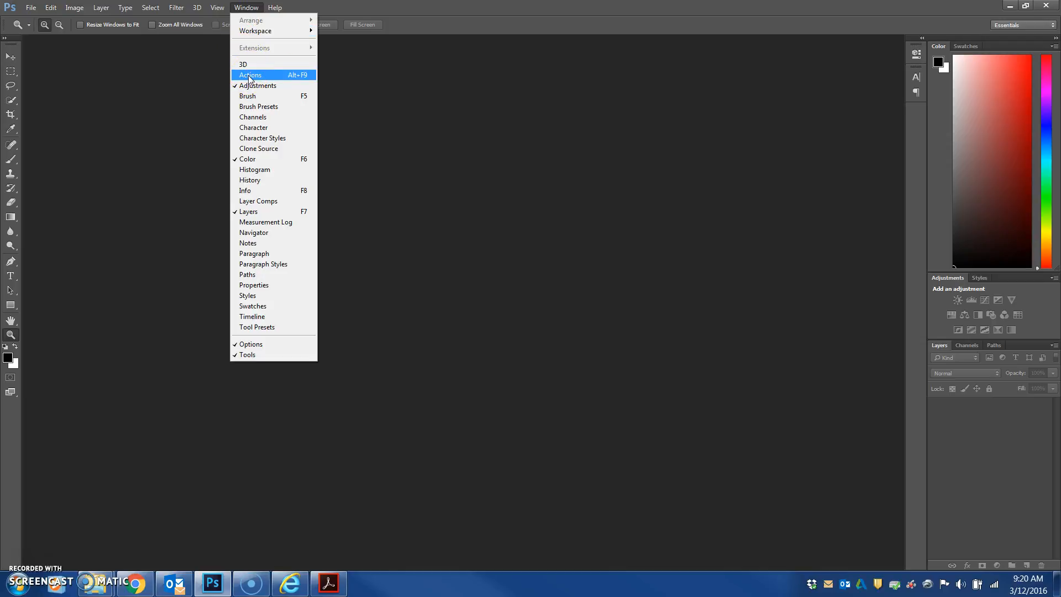
pyautogui.click(250, 76)
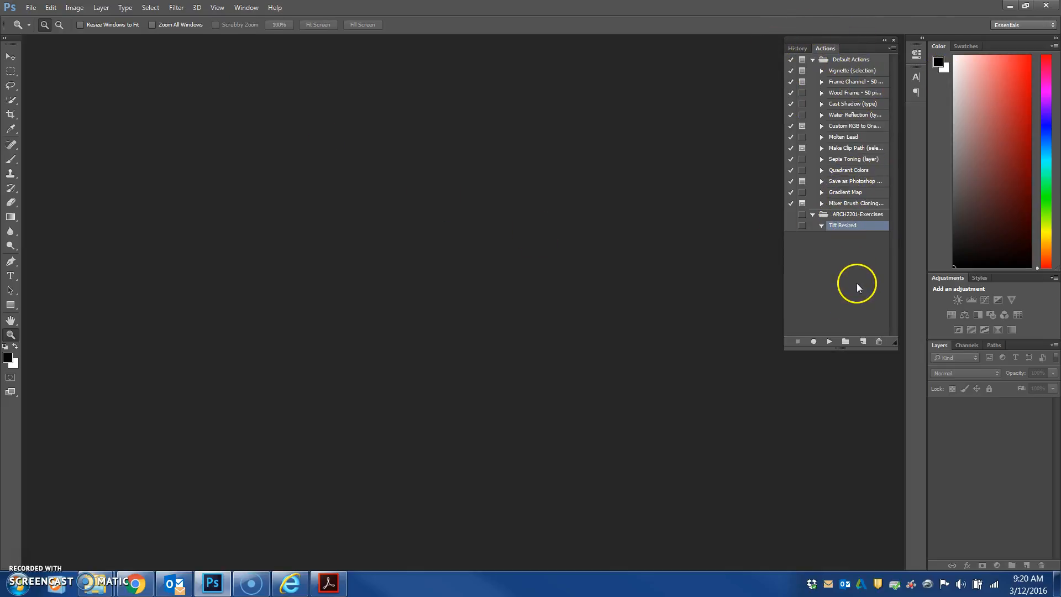
# Select the Tiff Resized action in the ARCH2201-Exercises set and start recording
pyautogui.click(850, 60)
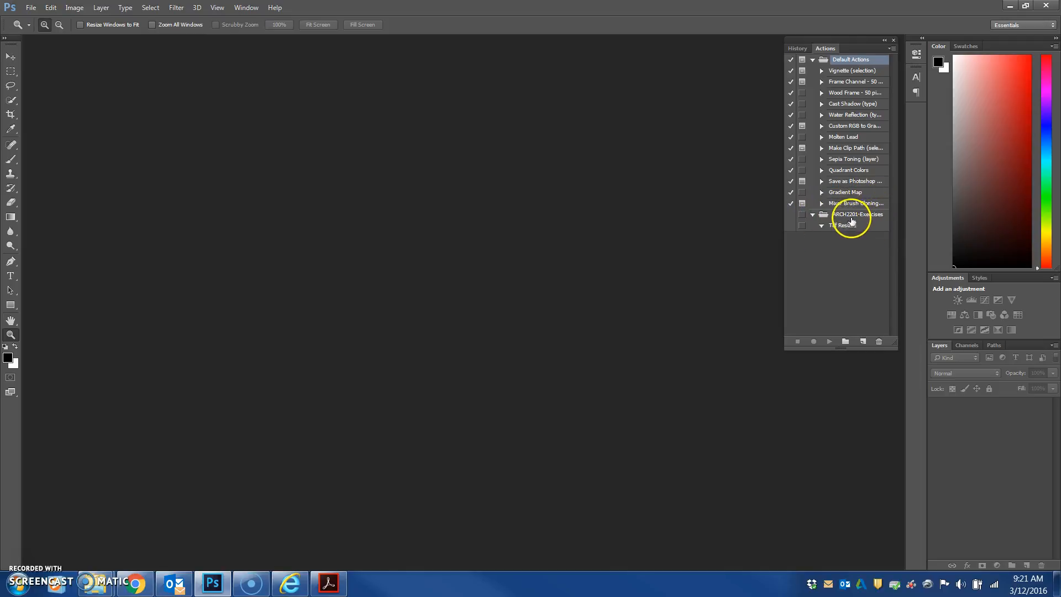
pyautogui.click(837, 216)
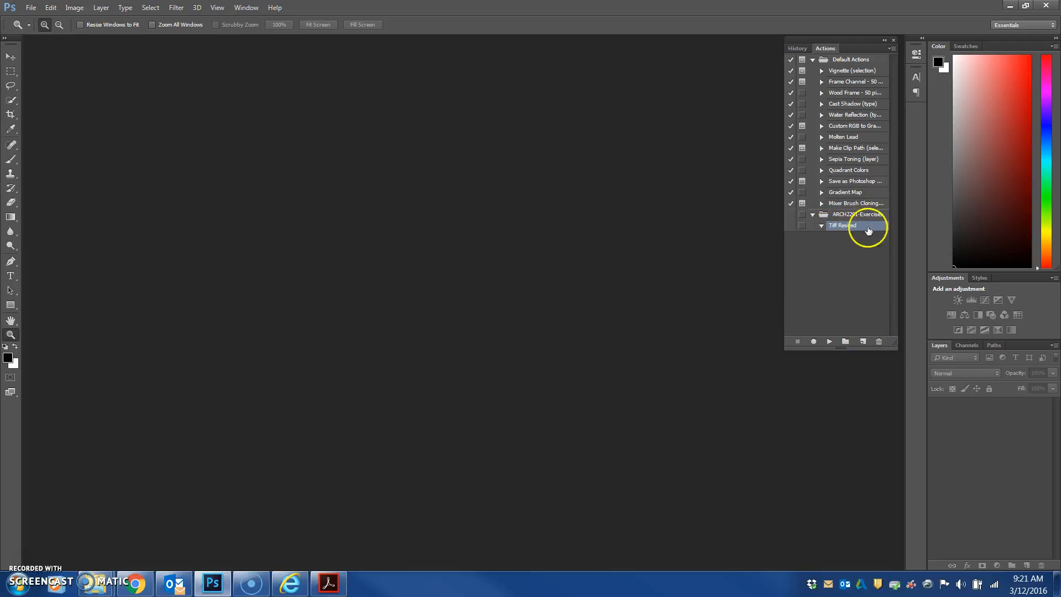
pyautogui.click(814, 341)
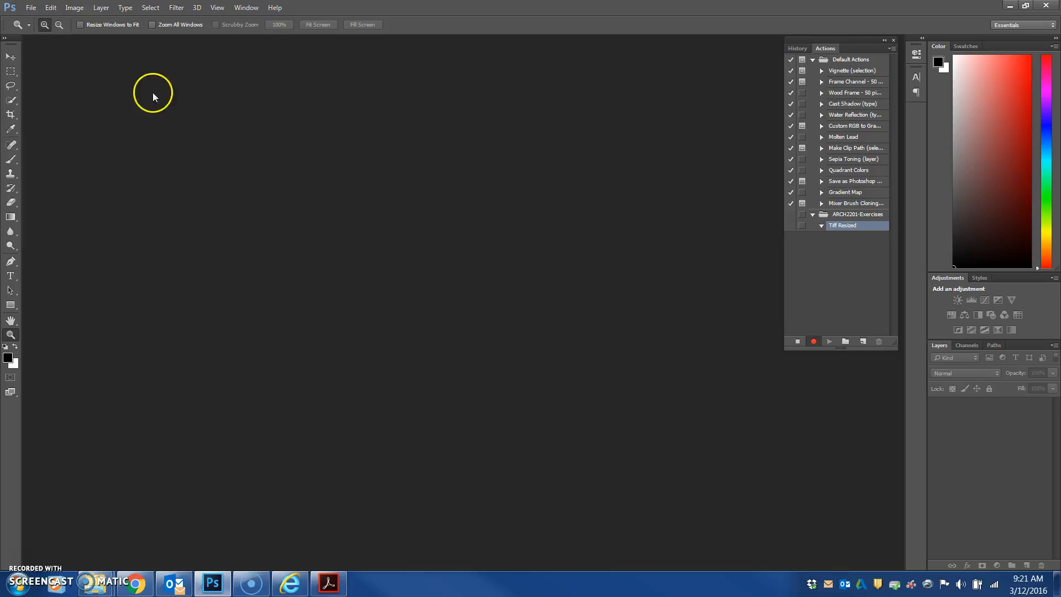
# Open Portfolio Exercise_Page_01 from the Actions Examples folder on the Desktop
pyautogui.click(32, 8)
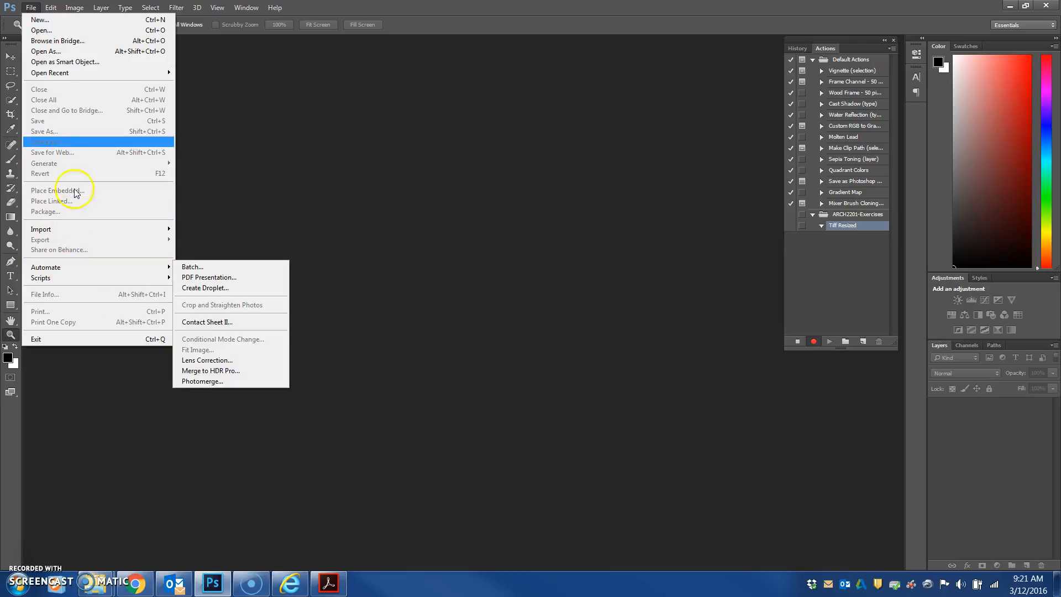
pyautogui.click(46, 32)
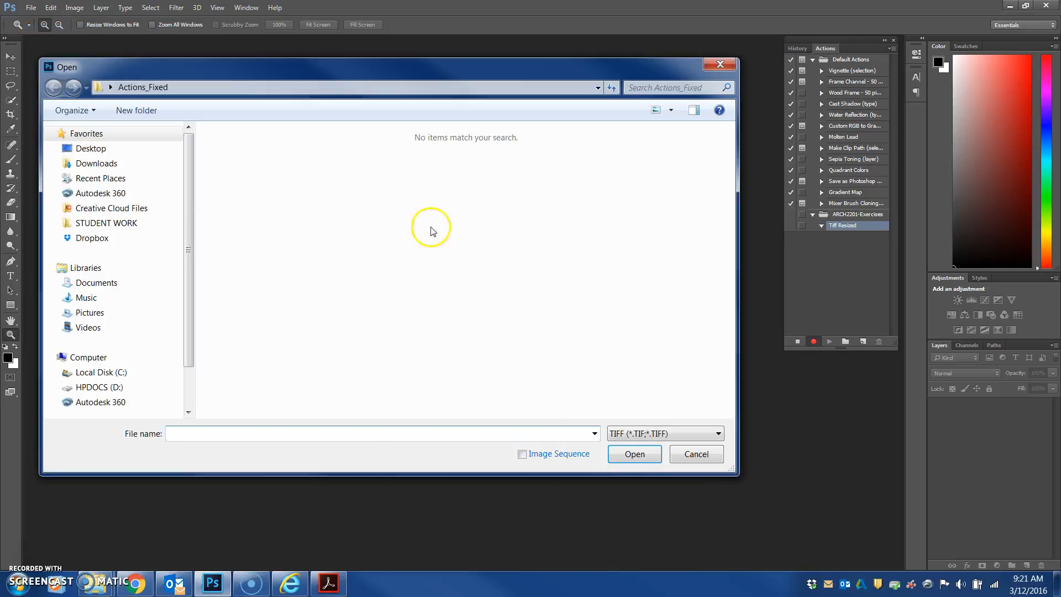
pyautogui.click(91, 148)
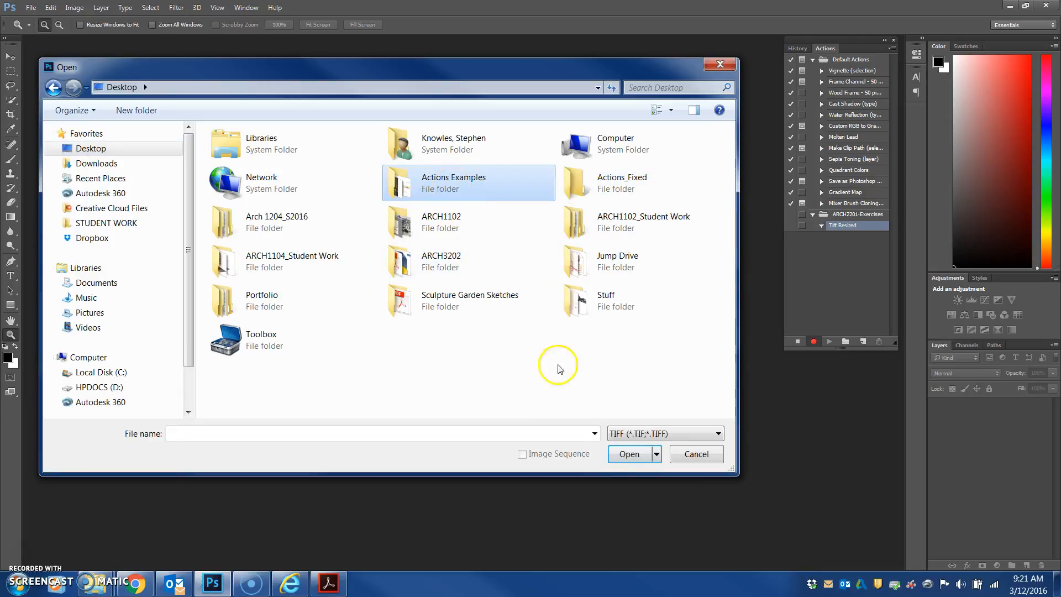
pyautogui.doubleClick(432, 182)
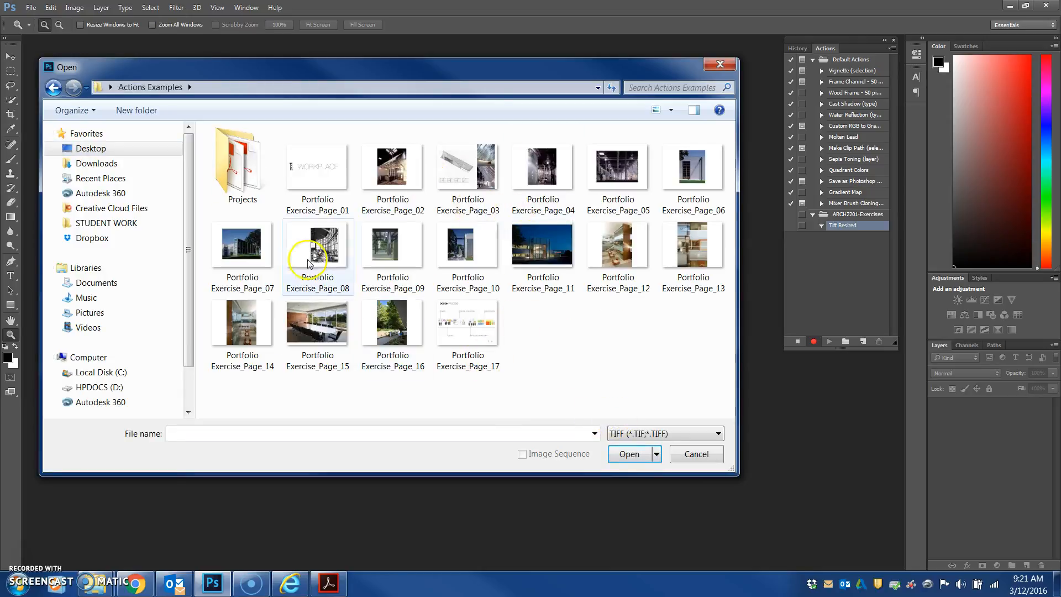
pyautogui.click(319, 166)
pyautogui.click(629, 454)
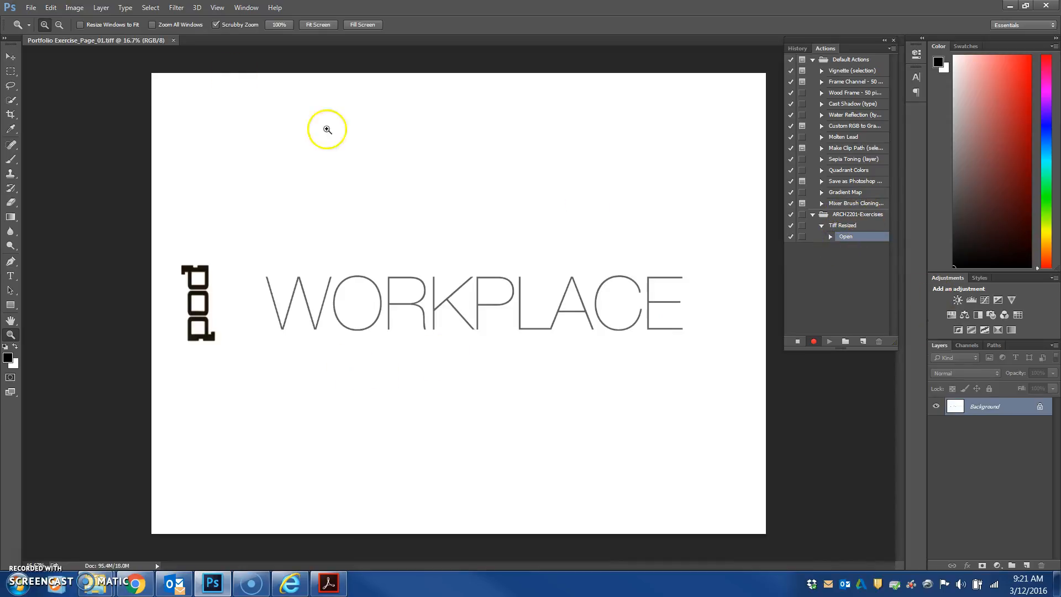
# Resize the image to a resolution of 350 pixels/inch and a width of 11 inches
pyautogui.click(74, 8)
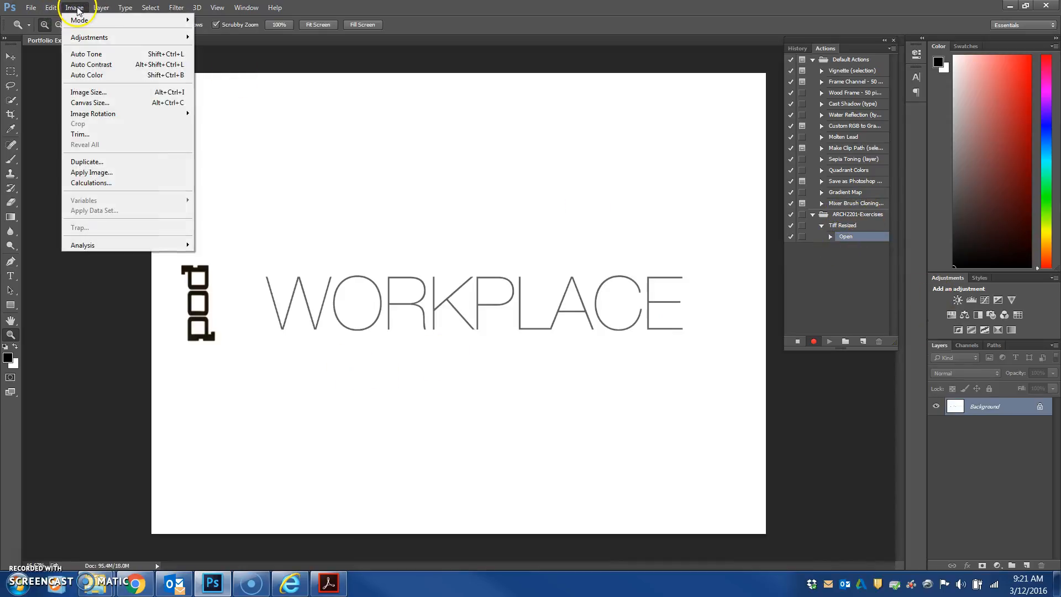
pyautogui.click(82, 92)
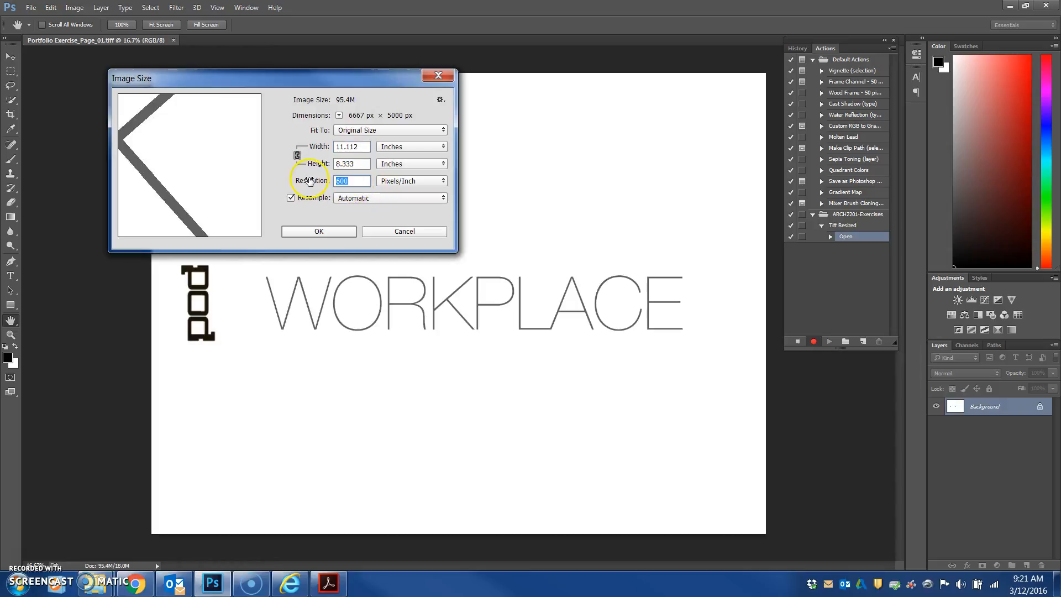
pyautogui.write('350')
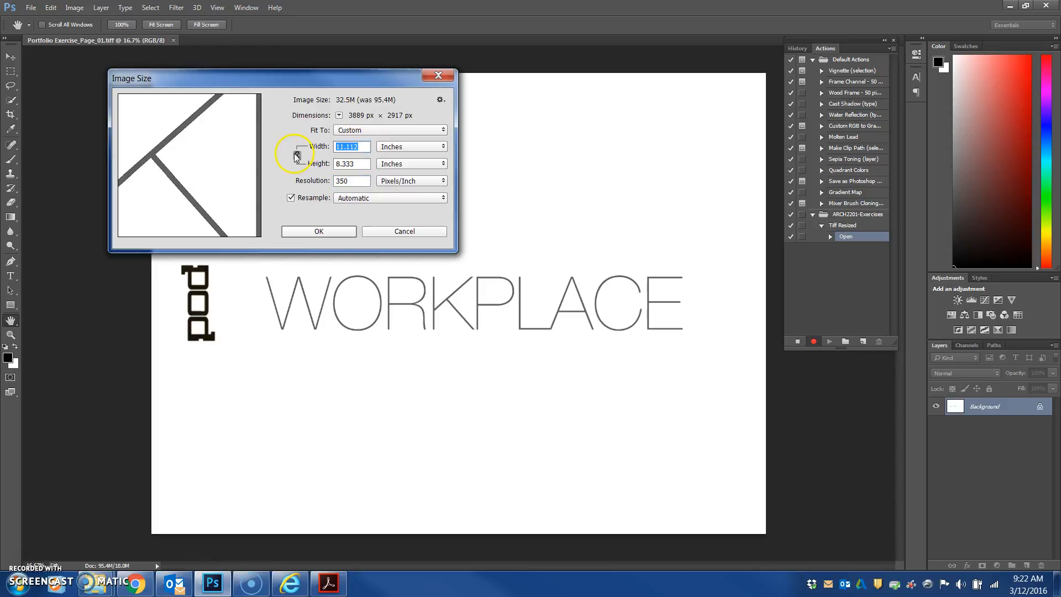
pyautogui.write('11')
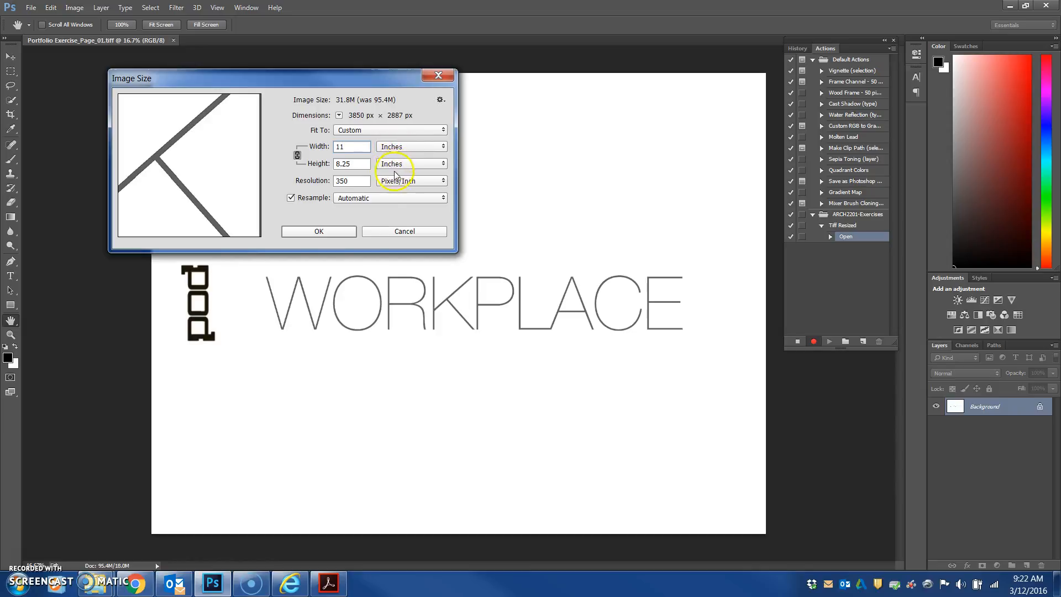
pyautogui.click(319, 232)
pyautogui.press('z')
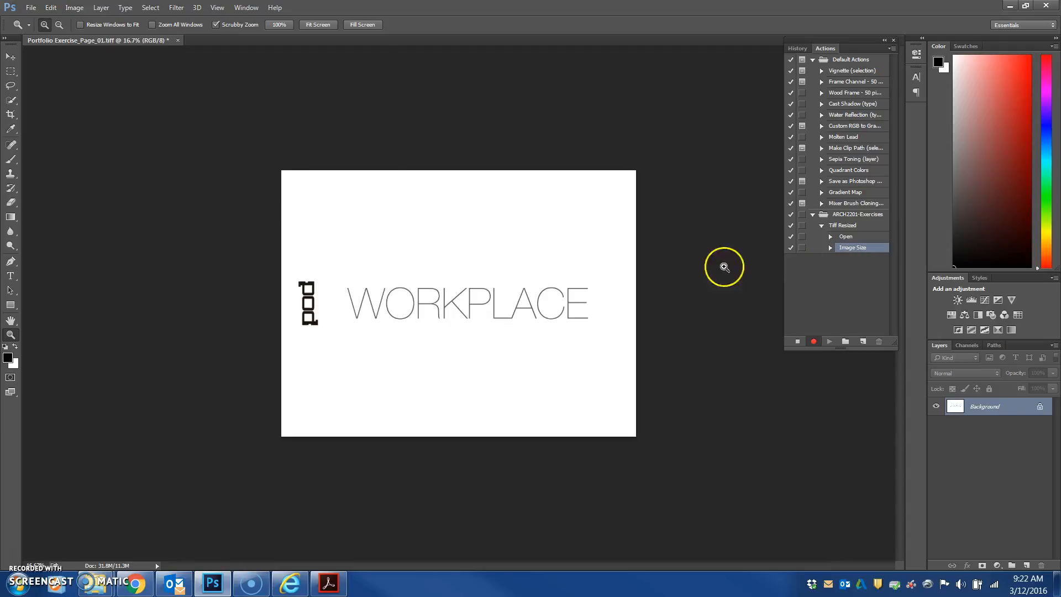
# Save the image as a TIFF into the Actions_Fixed folder, accept the TIFF options, and stop recording
pyautogui.click(30, 7)
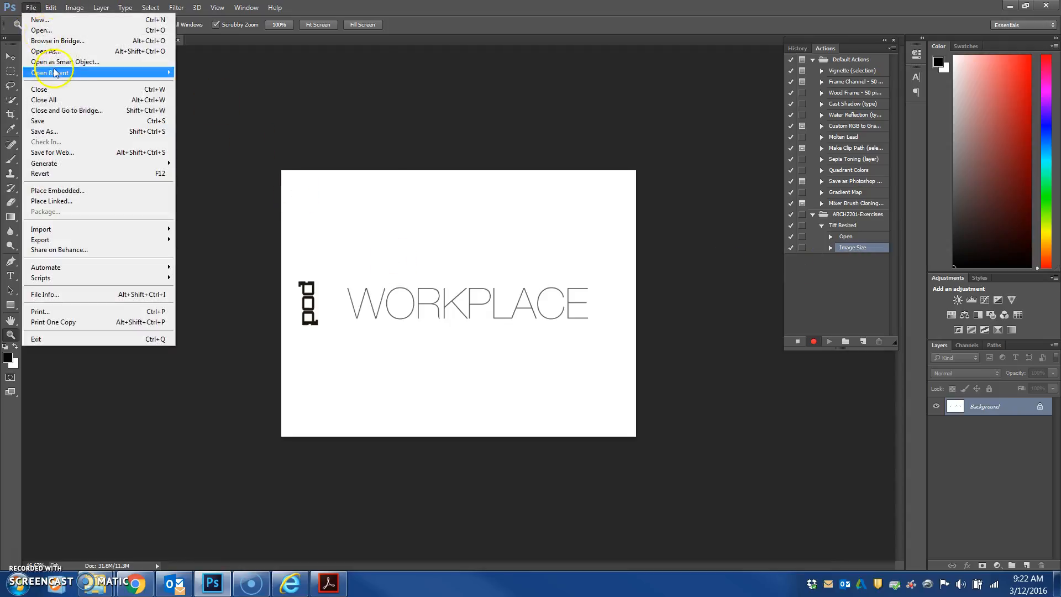
pyautogui.click(43, 131)
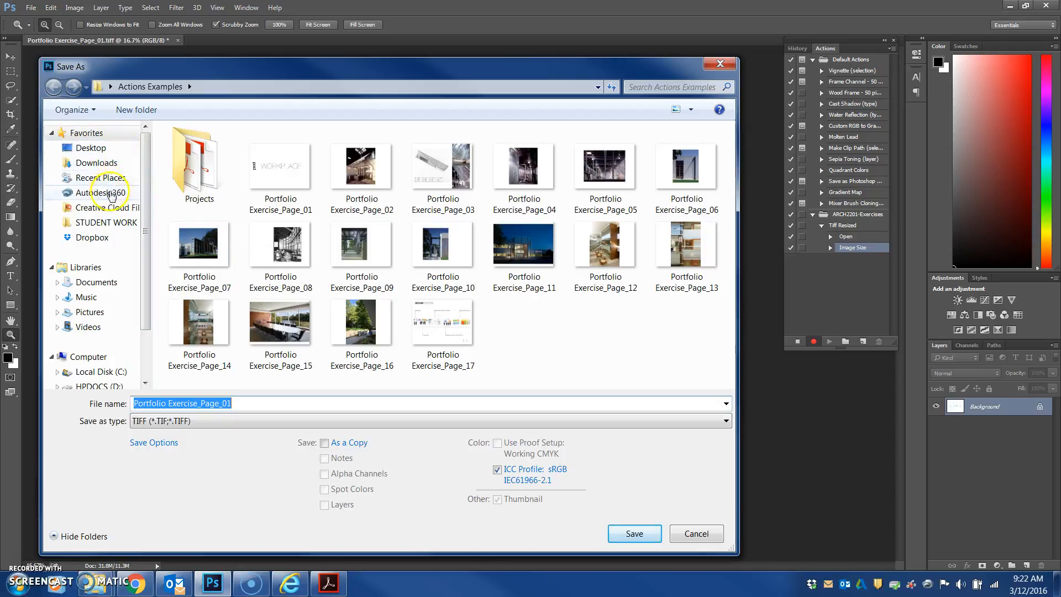
pyautogui.click(96, 150)
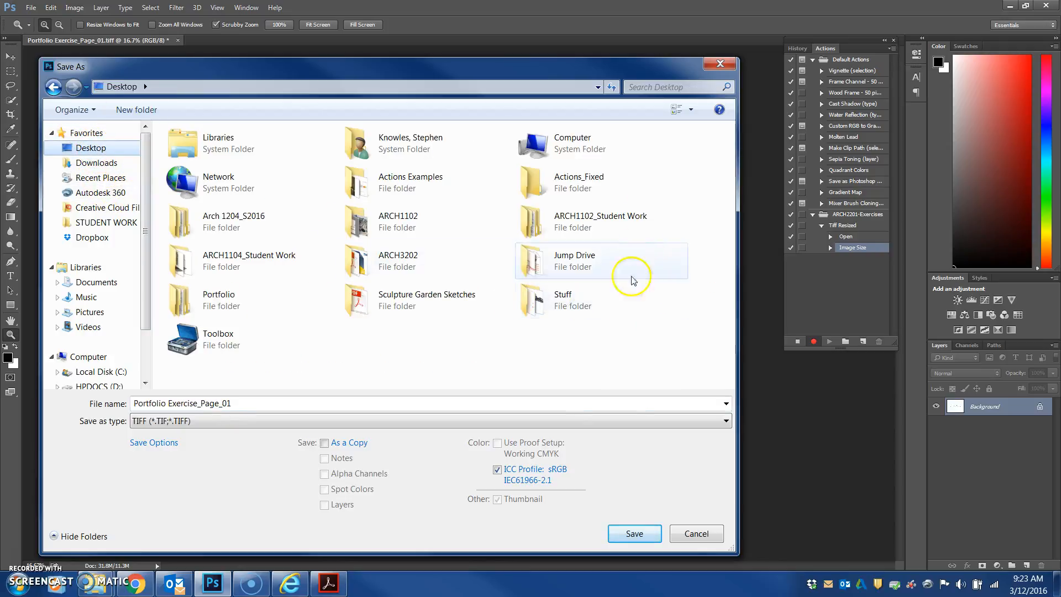
pyautogui.click(576, 187)
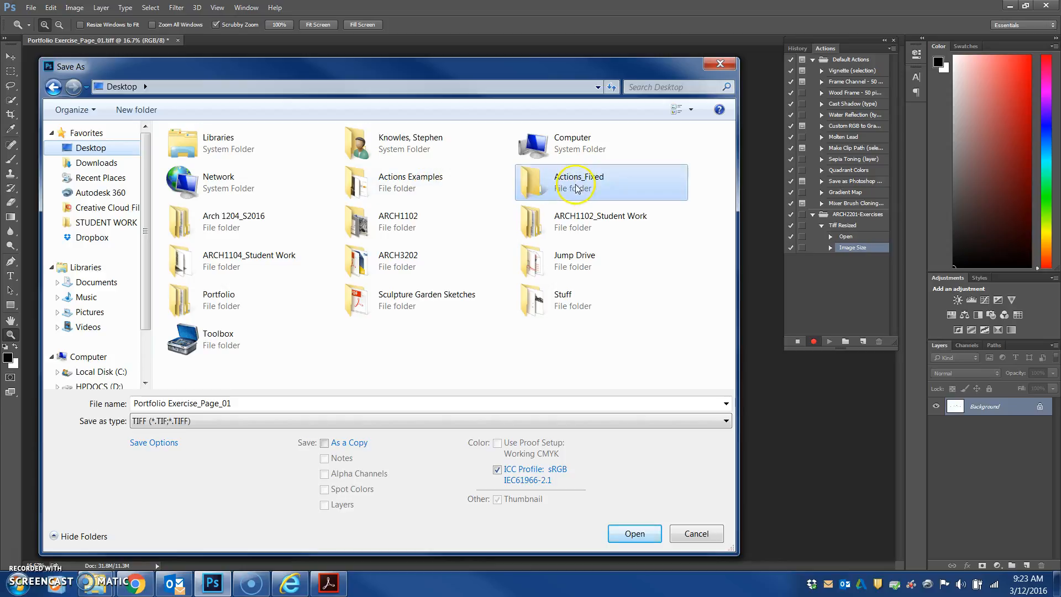
pyautogui.doubleClick(577, 187)
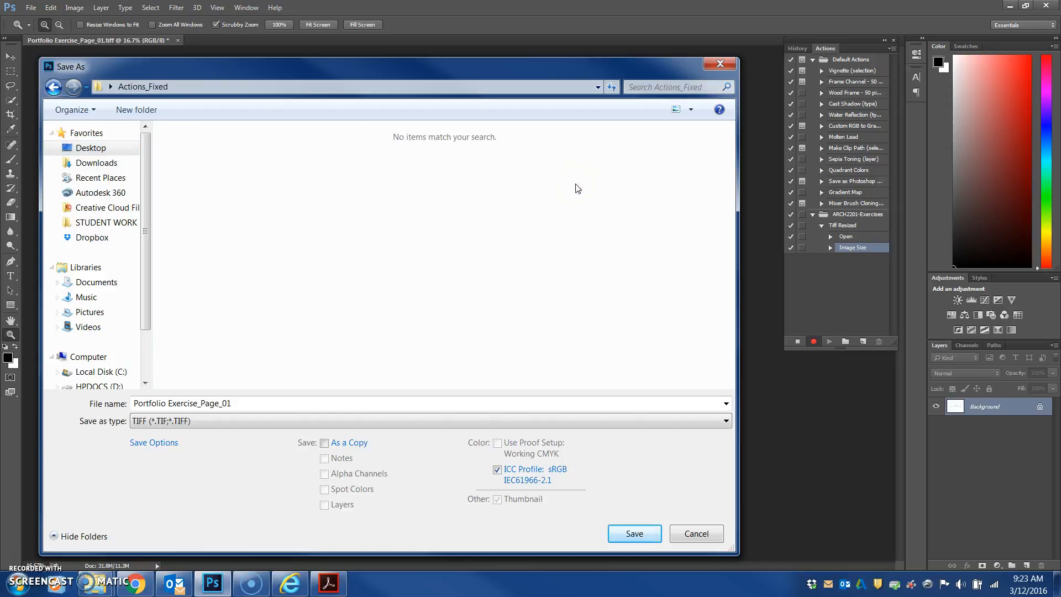
pyautogui.click(633, 534)
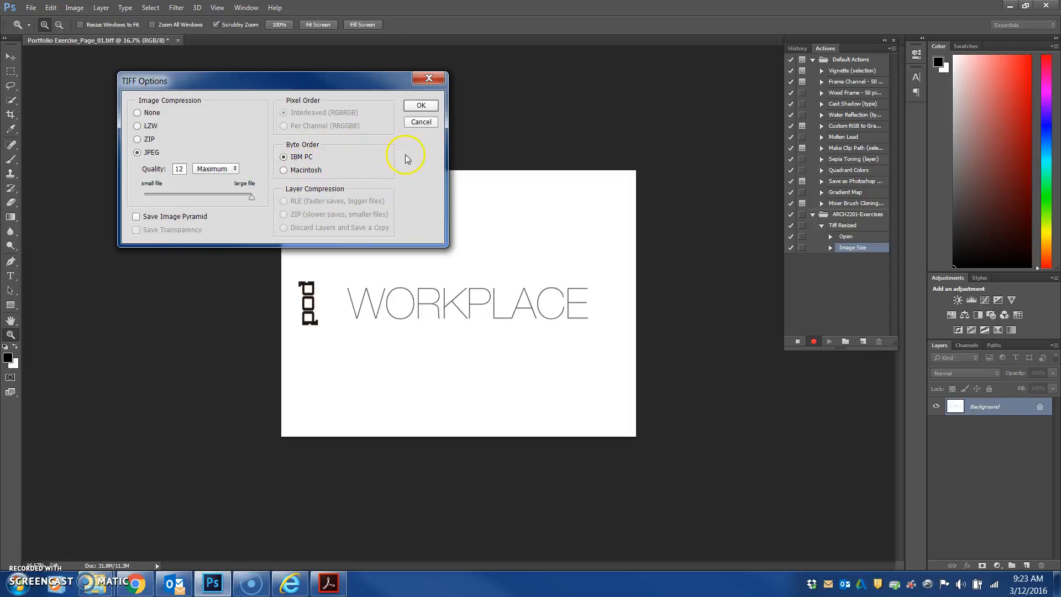
pyautogui.click(422, 106)
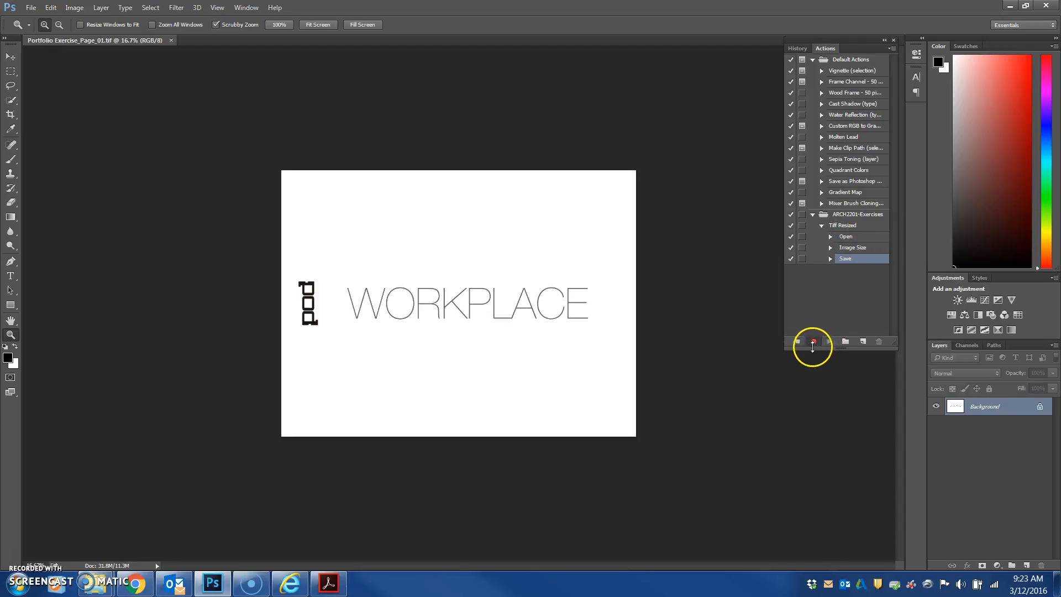
pyautogui.click(798, 343)
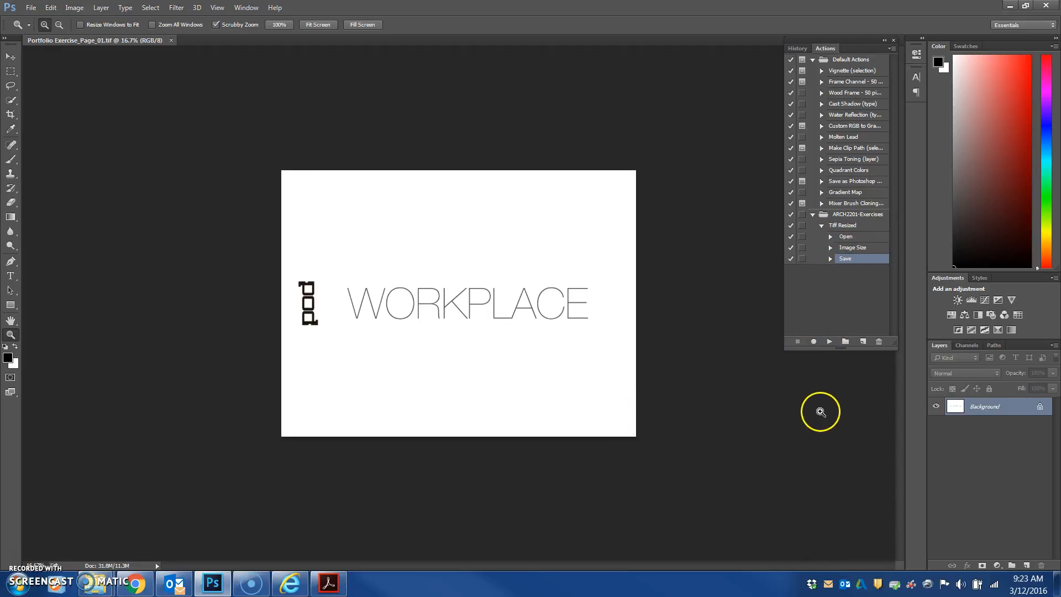
# Collapse the Tiff Resized action and close the open Portfolio Exercise_Page_01 document
pyautogui.click(822, 225)
pyautogui.click(838, 226)
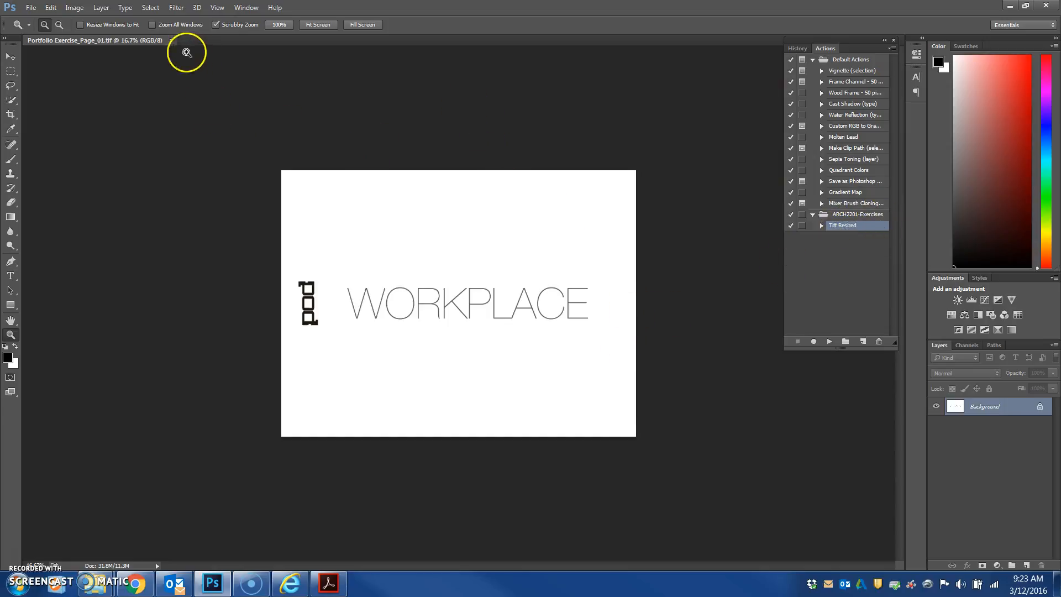
pyautogui.click(171, 40)
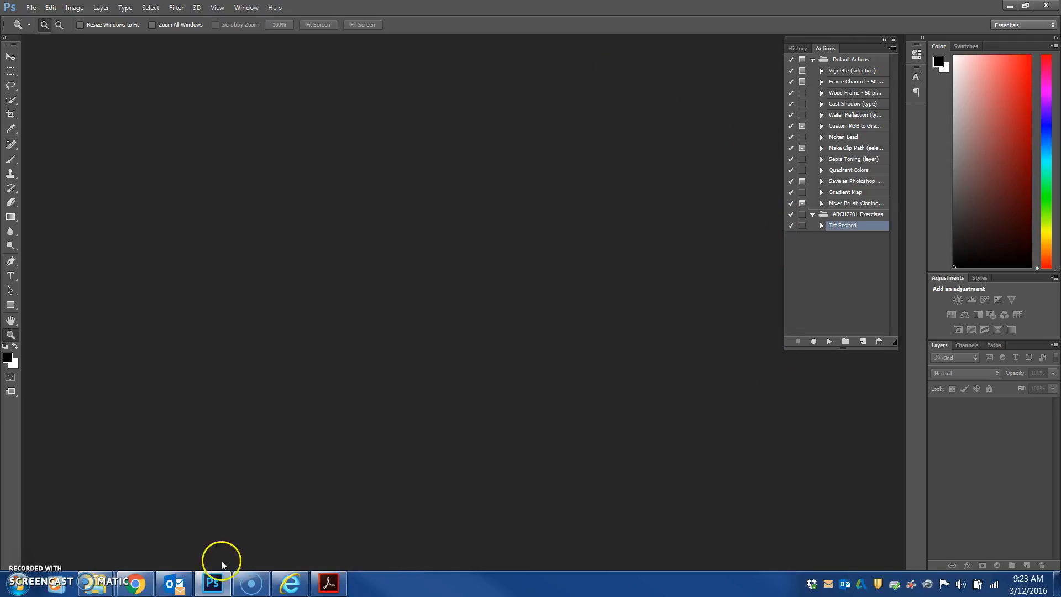
# Delete the test Portfolio Exercise_Page_01 file from the Actions_Fixed folder
pyautogui.click(216, 574)
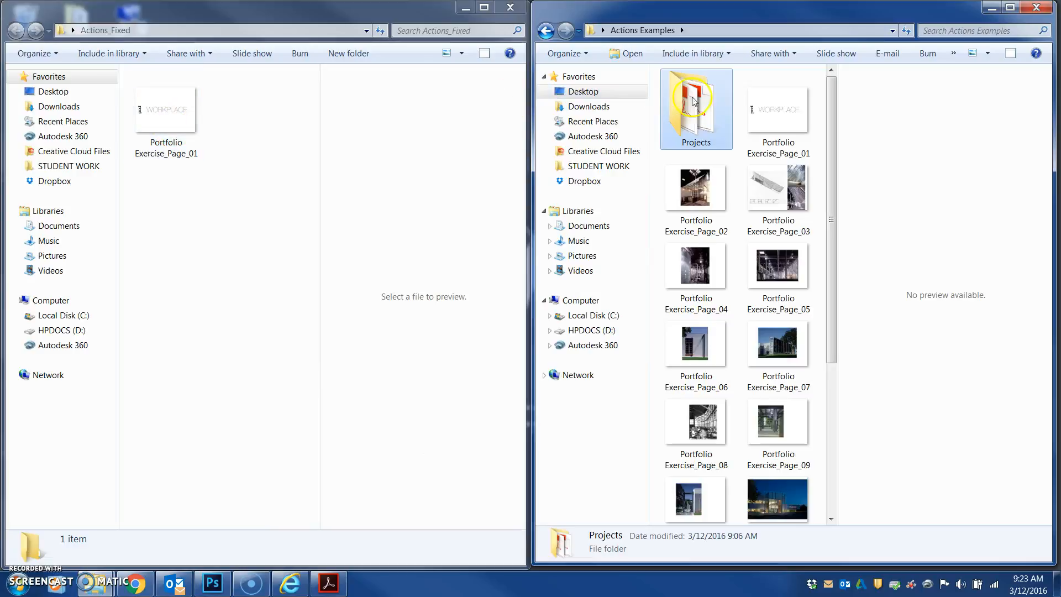
pyautogui.click(167, 130)
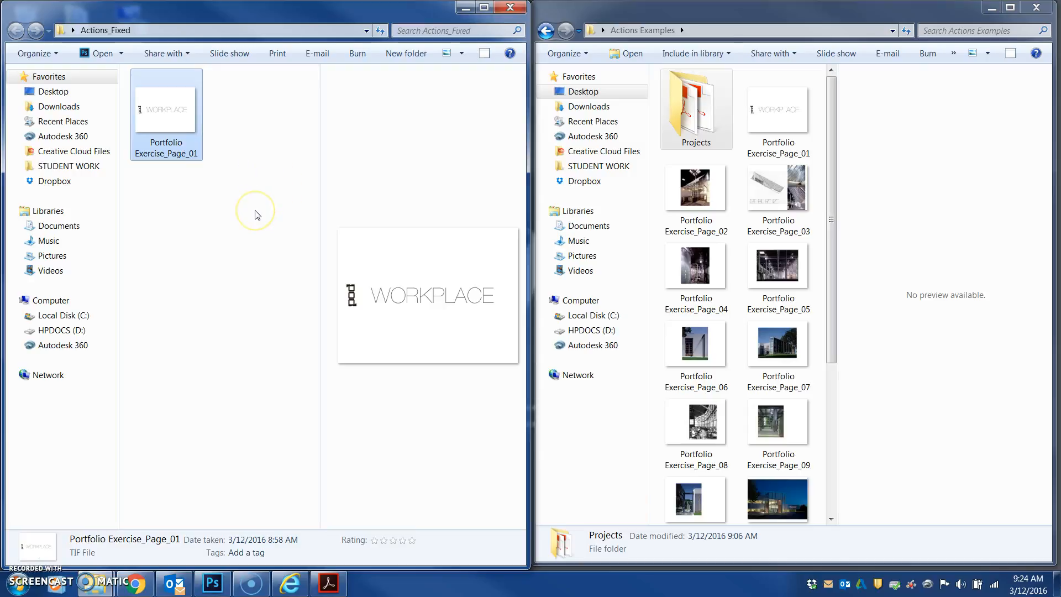
pyautogui.rightClick(160, 117)
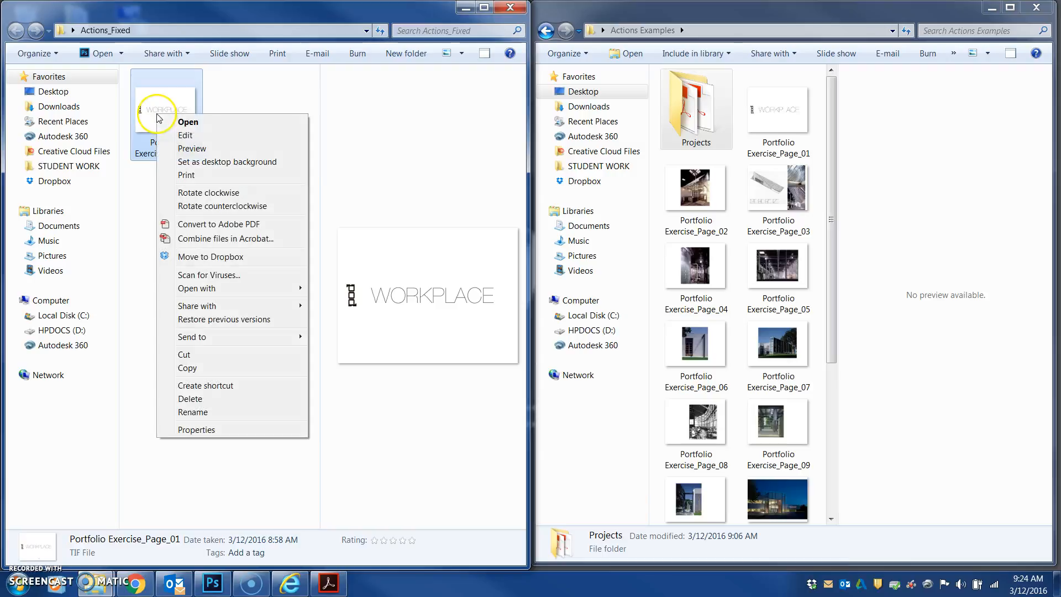
pyautogui.click(209, 402)
pyautogui.click(574, 337)
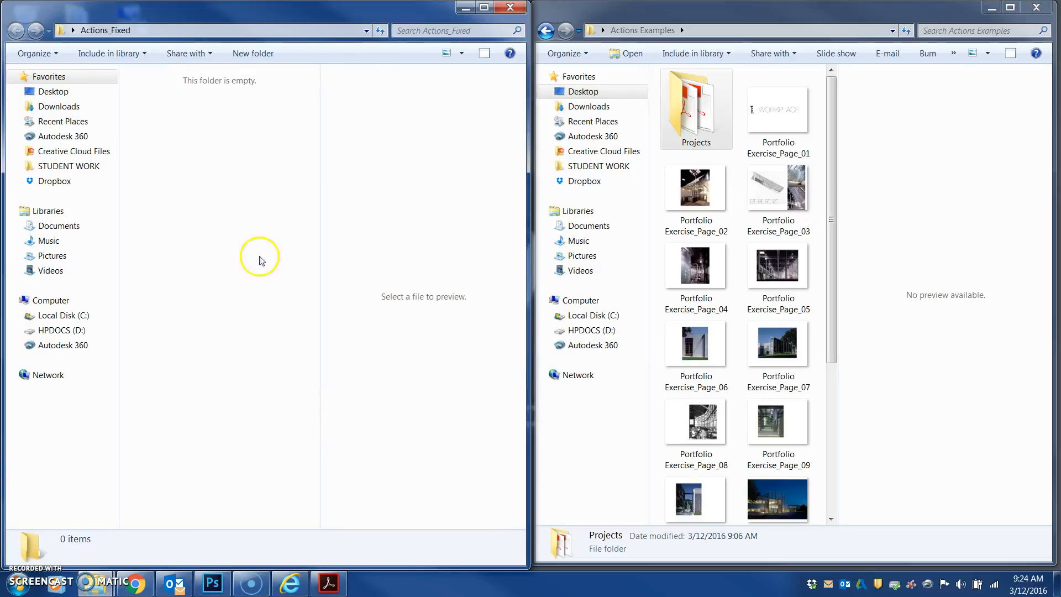
# Open the Batch automation and set it to play the Tiff Resized action from the ARCH2201-Exercises set
pyautogui.click(212, 583)
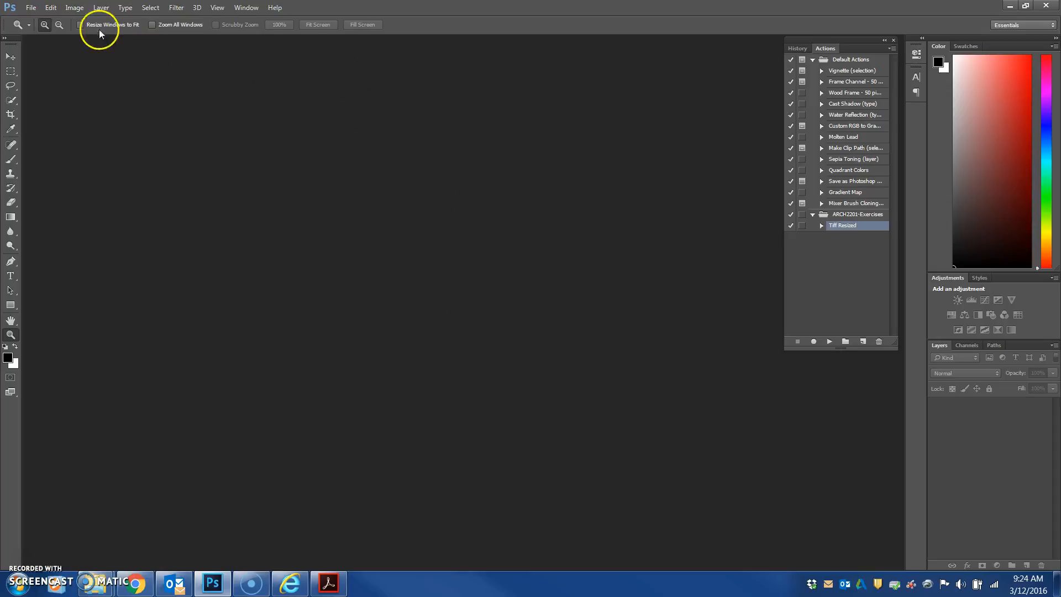
pyautogui.click(28, 11)
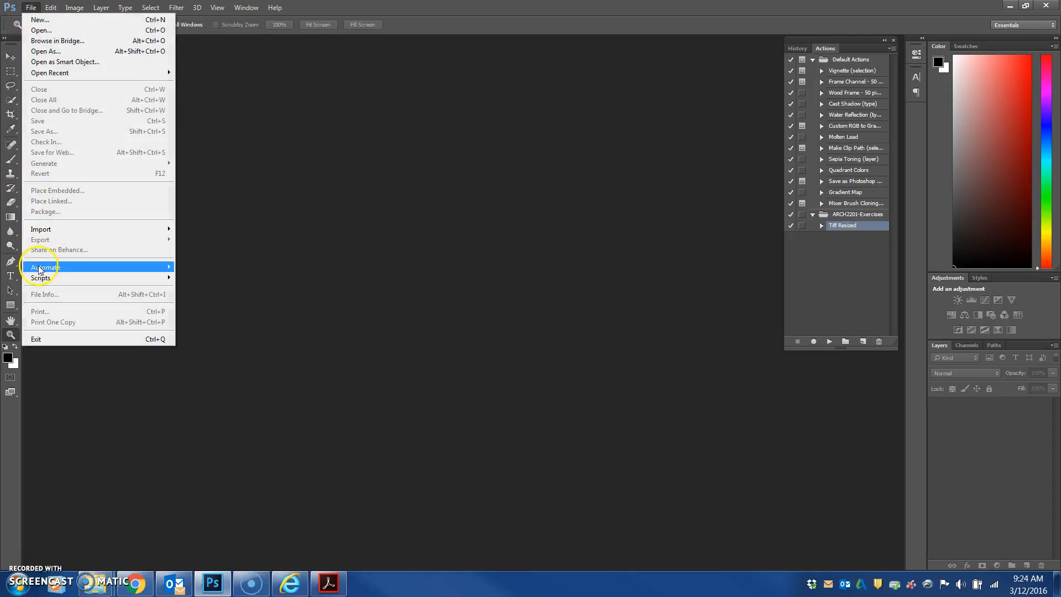
pyautogui.moveTo(40, 270)
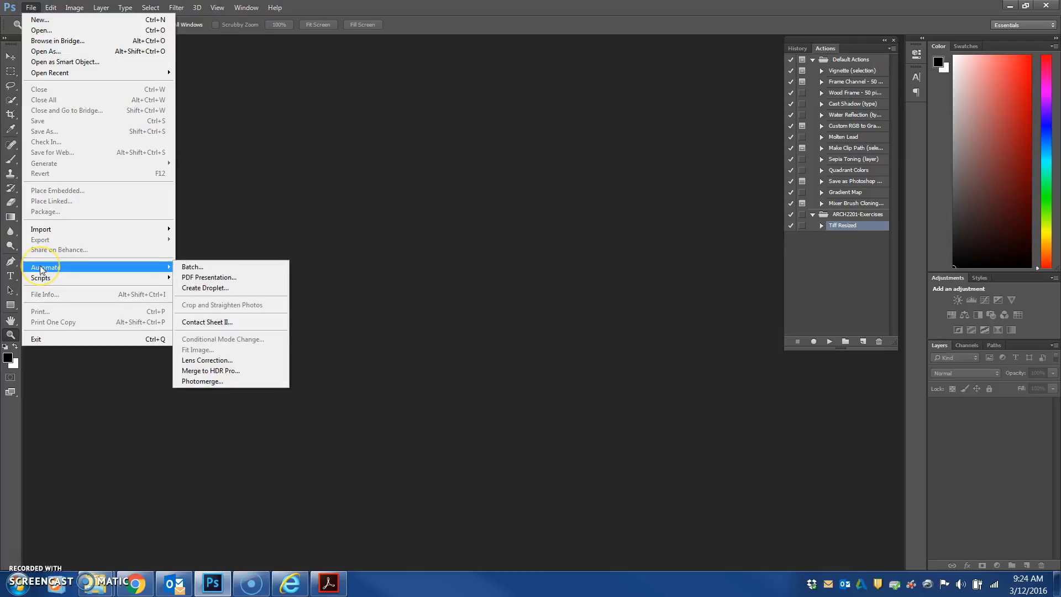
pyautogui.click(188, 267)
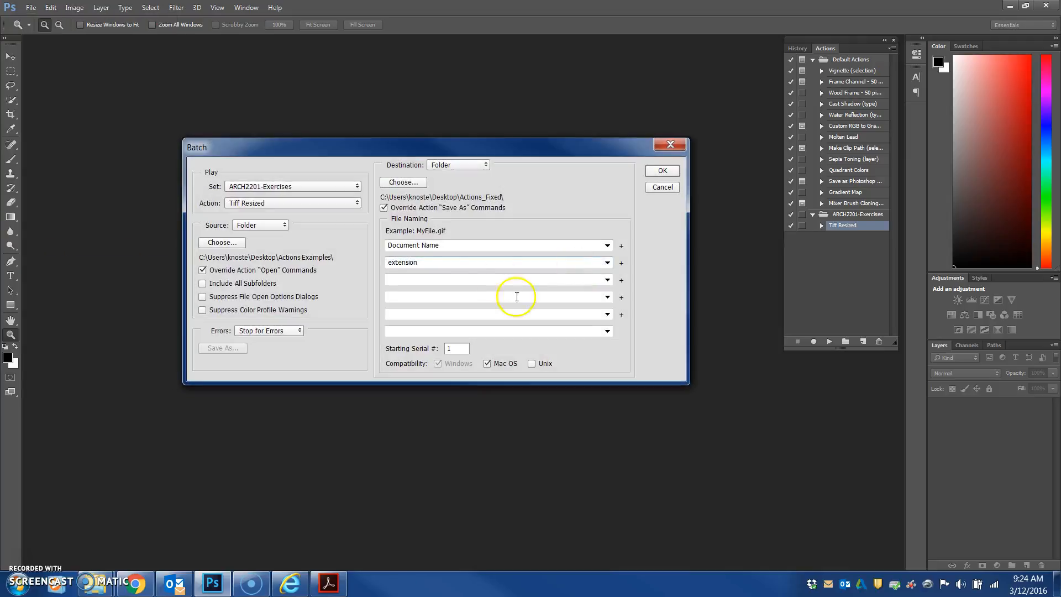
pyautogui.click(357, 188)
pyautogui.click(260, 196)
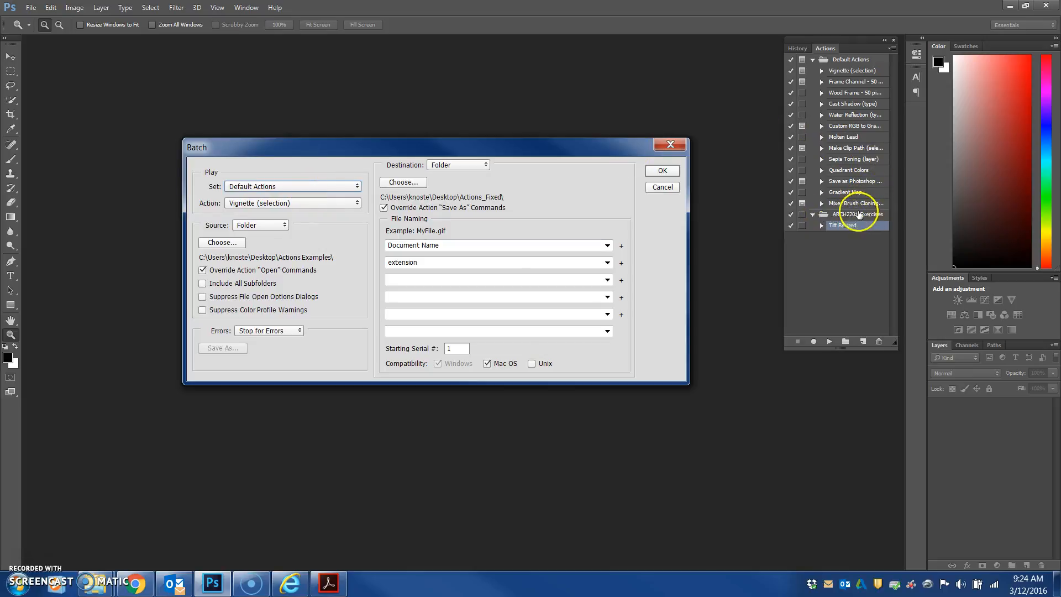
pyautogui.click(311, 188)
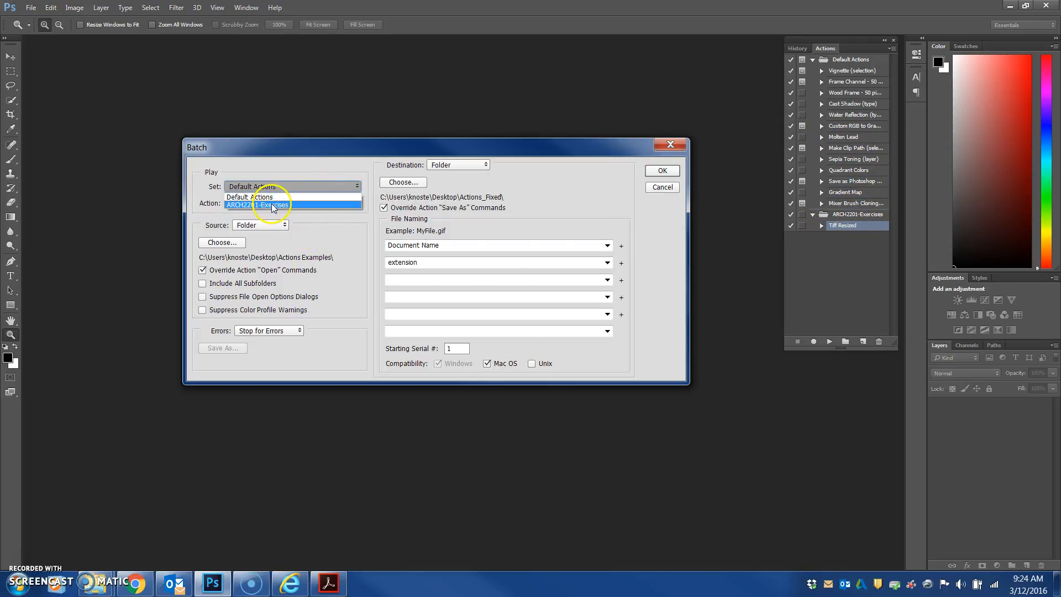
pyautogui.click(273, 206)
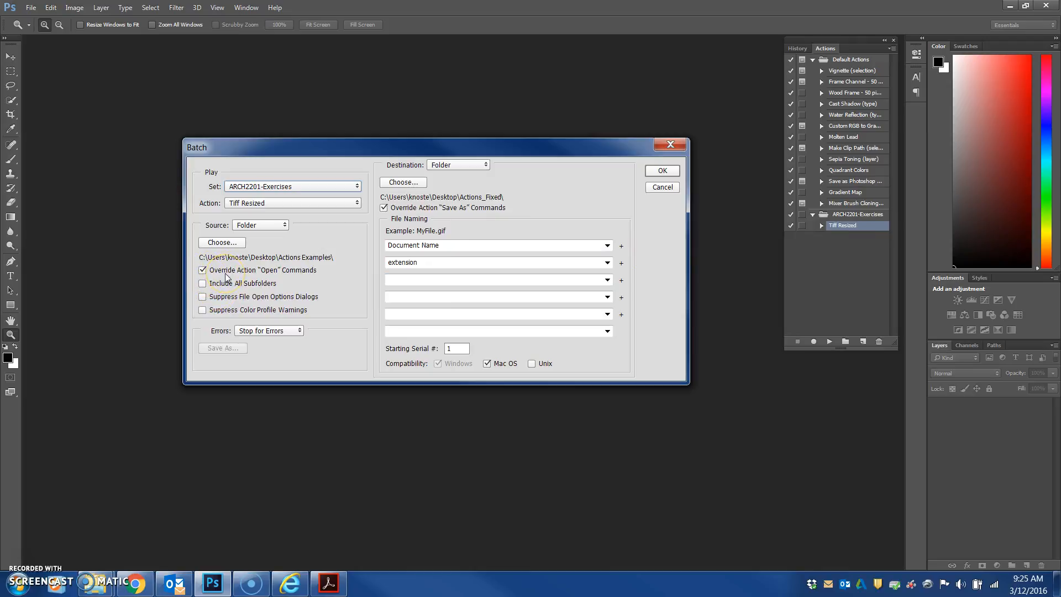
# Toggle Override Action "Open" Commands off and back on, acknowledging the information note
pyautogui.click(203, 271)
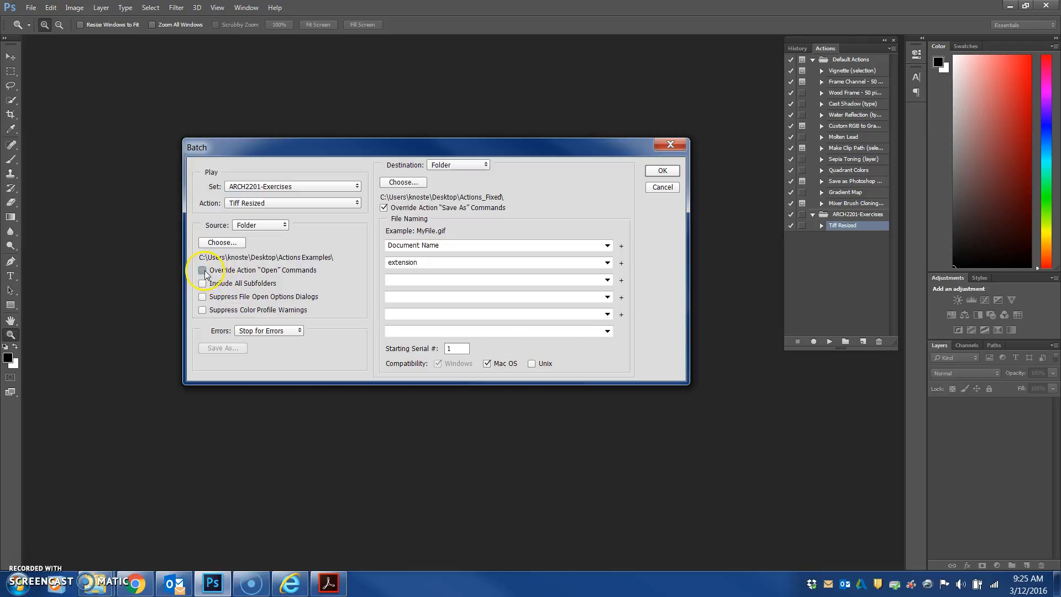
pyautogui.click(203, 271)
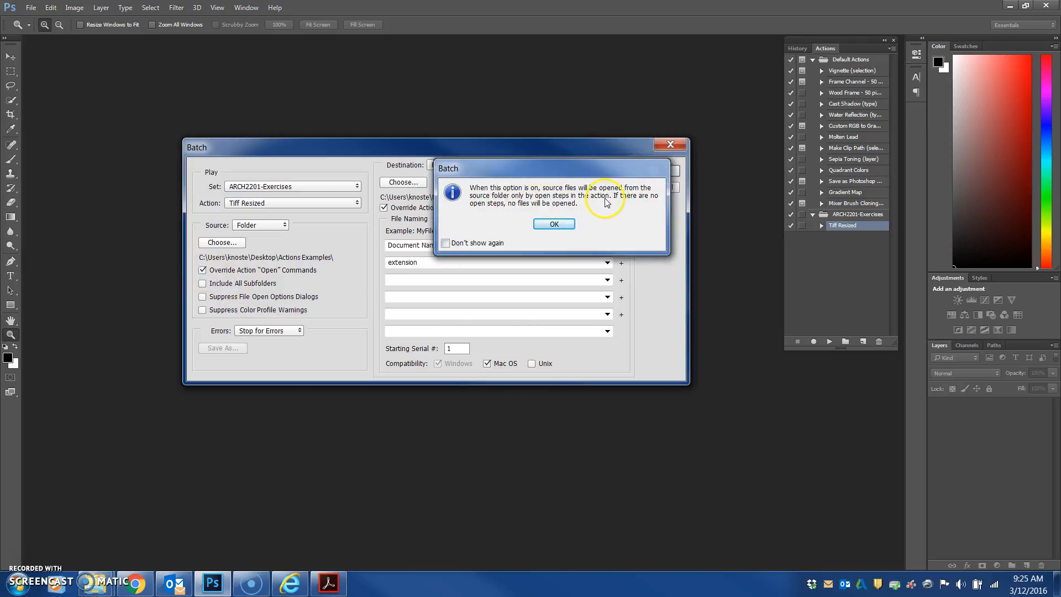
pyautogui.click(554, 225)
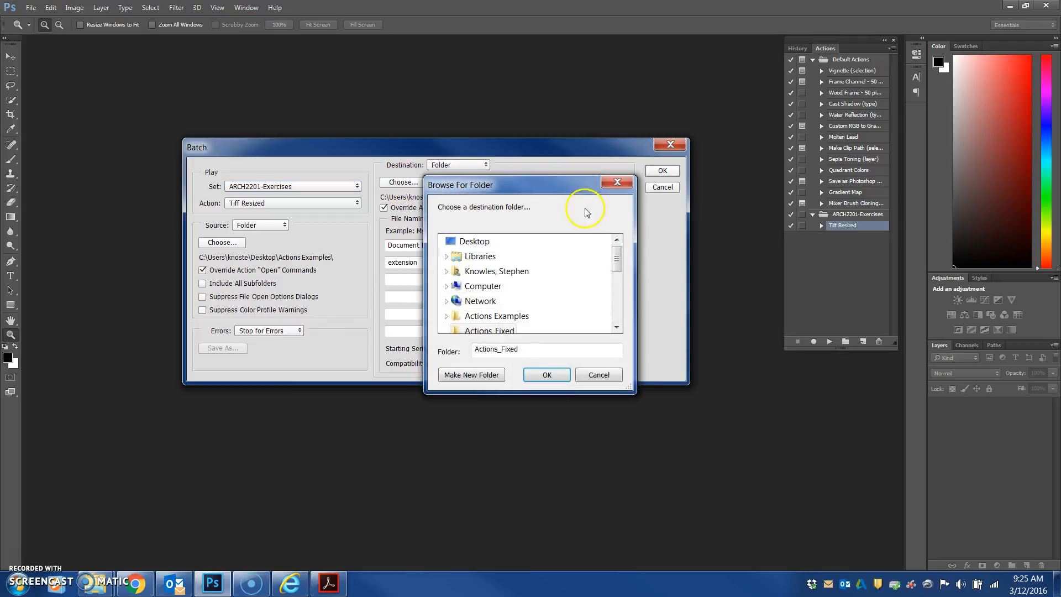
# Choose the Actions_Fixed folder on the Desktop as the batch destination folder
pyautogui.click(475, 242)
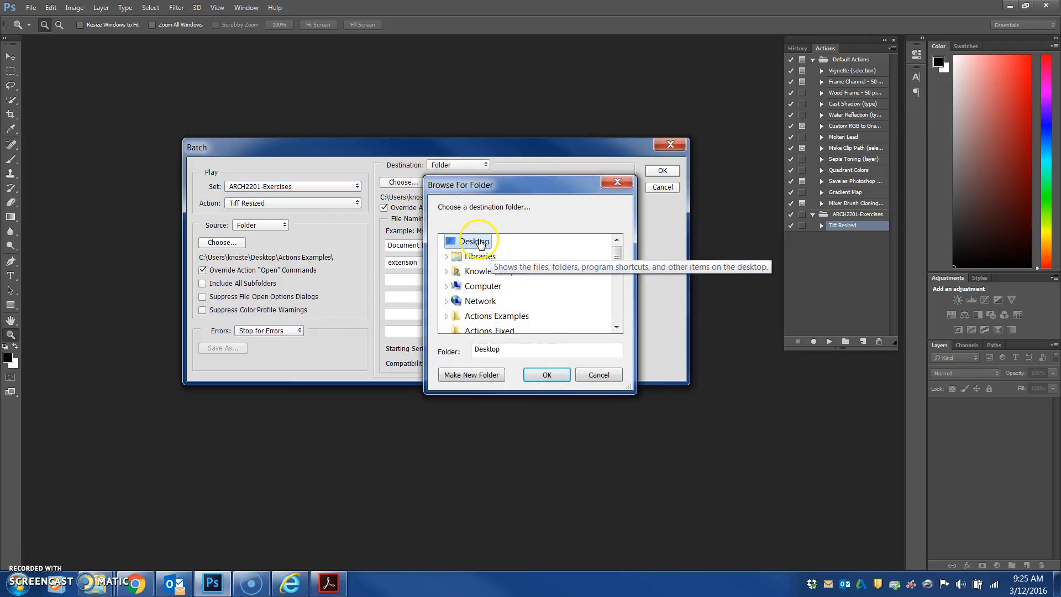
pyautogui.moveTo(617, 253)
pyautogui.mouseDown()
pyautogui.moveTo(620, 272)
pyautogui.moveTo(624, 256)
pyautogui.mouseUp()
pyautogui.click(516, 331)
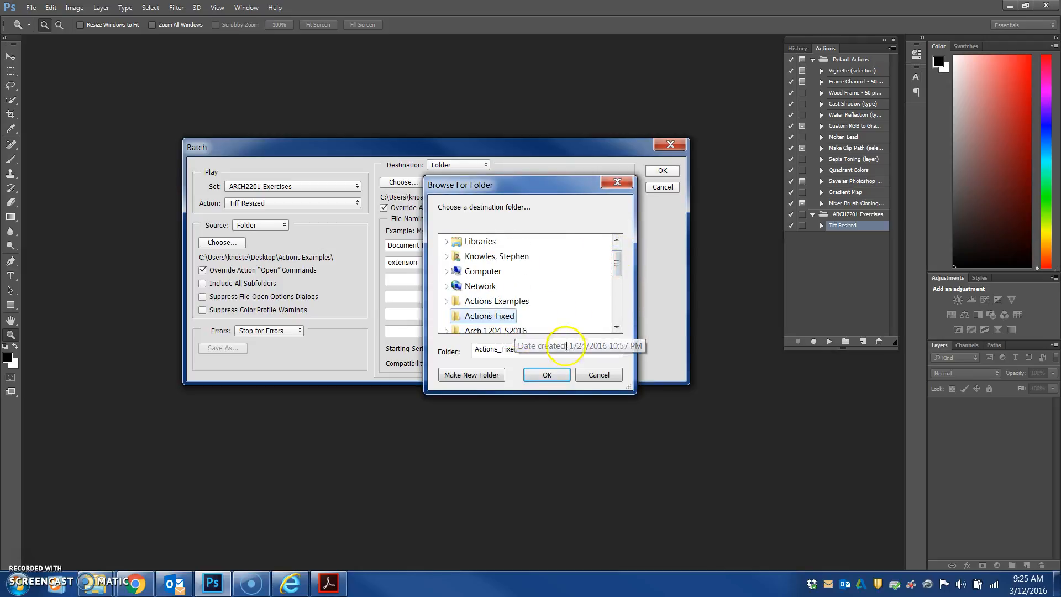
pyautogui.click(556, 378)
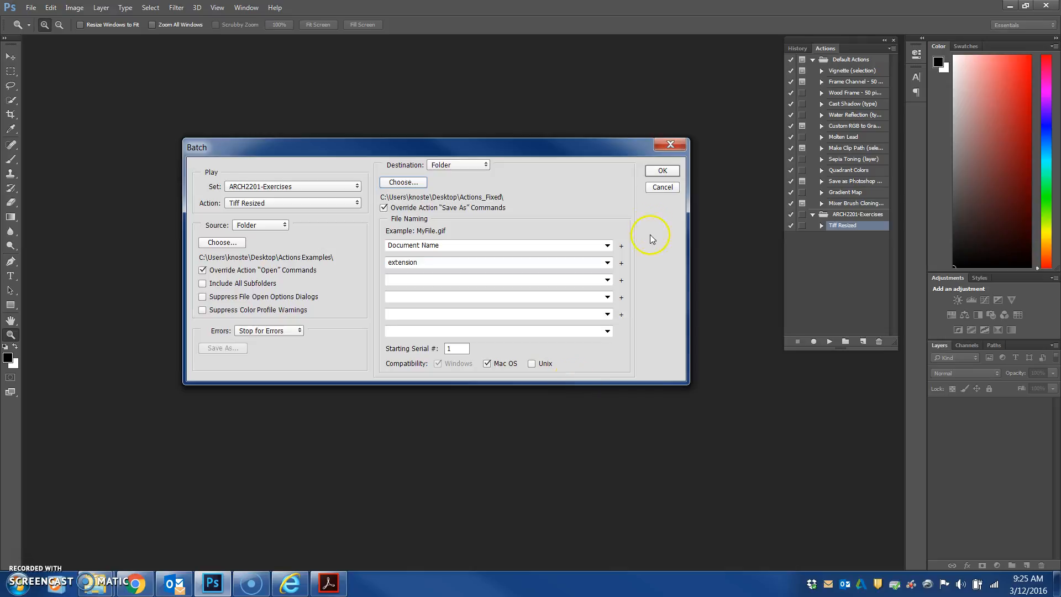
# Run the batch and switch to the file explorer windows
pyautogui.click(662, 172)
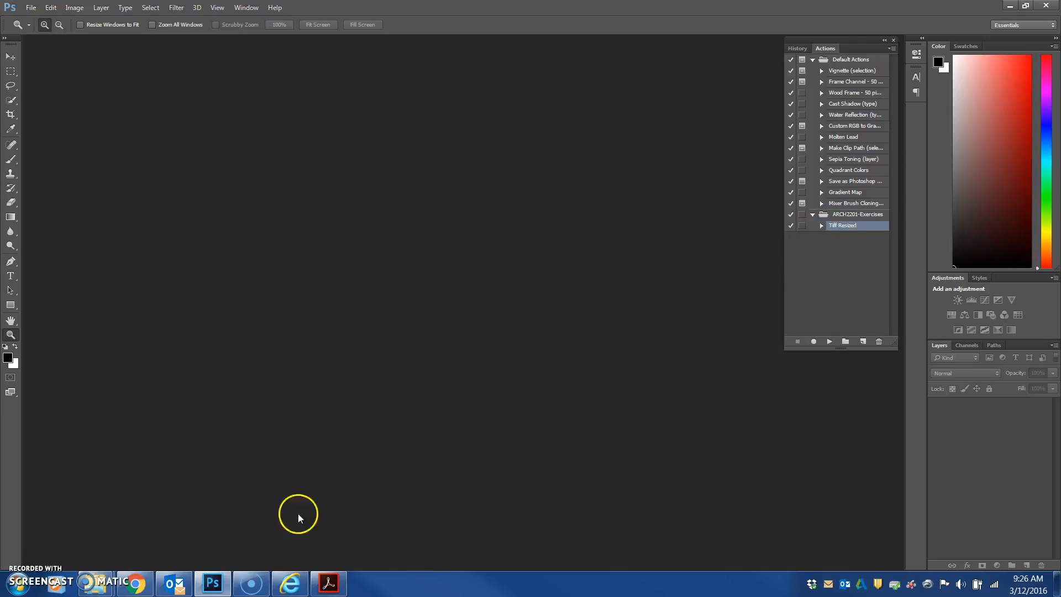
pyautogui.click(213, 583)
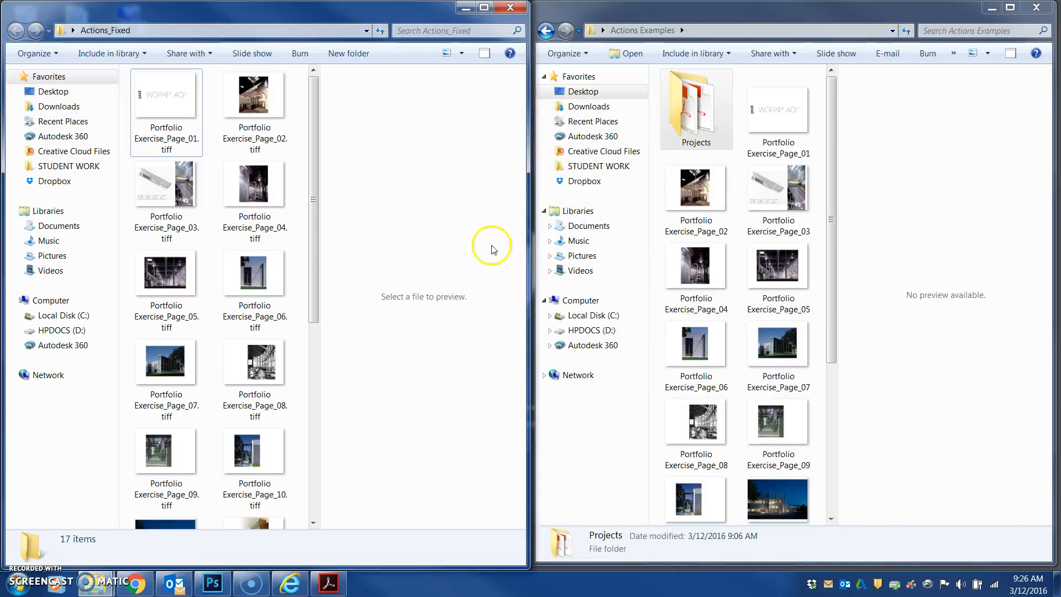
# Scroll through the processed TIFFs in Actions_Fixed and open Portfolio Exercise_Page_02.tiff
pyautogui.moveTo(317, 170); pyautogui.dragTo(285, 420)
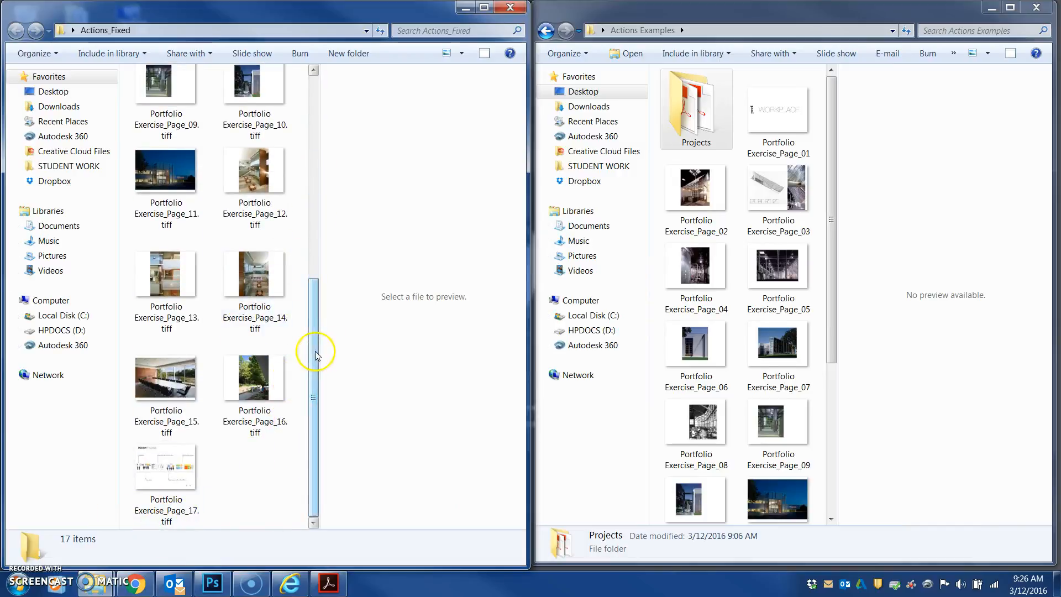
pyautogui.moveTo(315, 350); pyautogui.dragTo(331, 114)
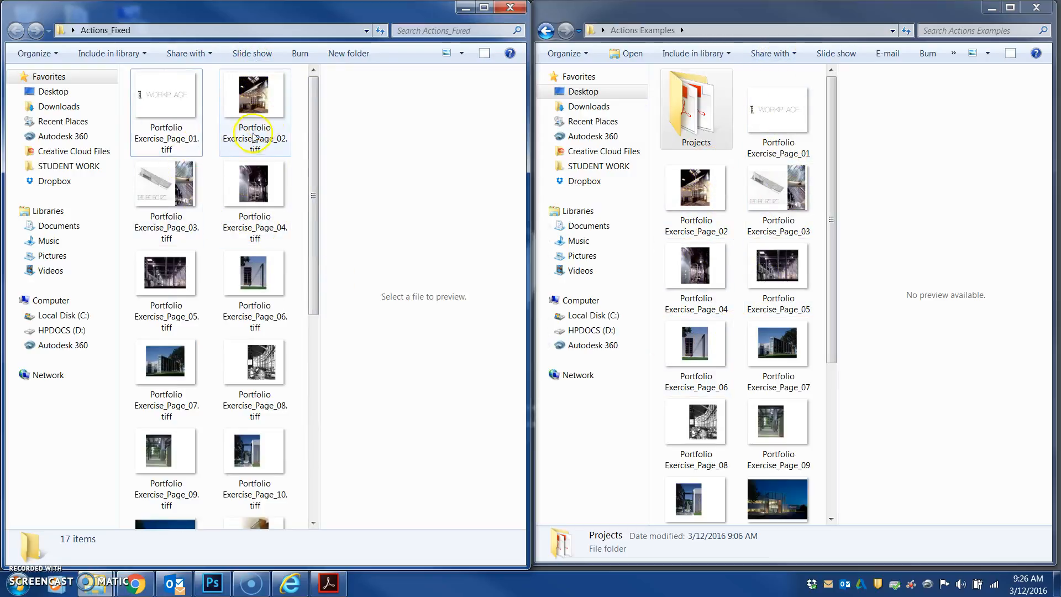
pyautogui.click(265, 114)
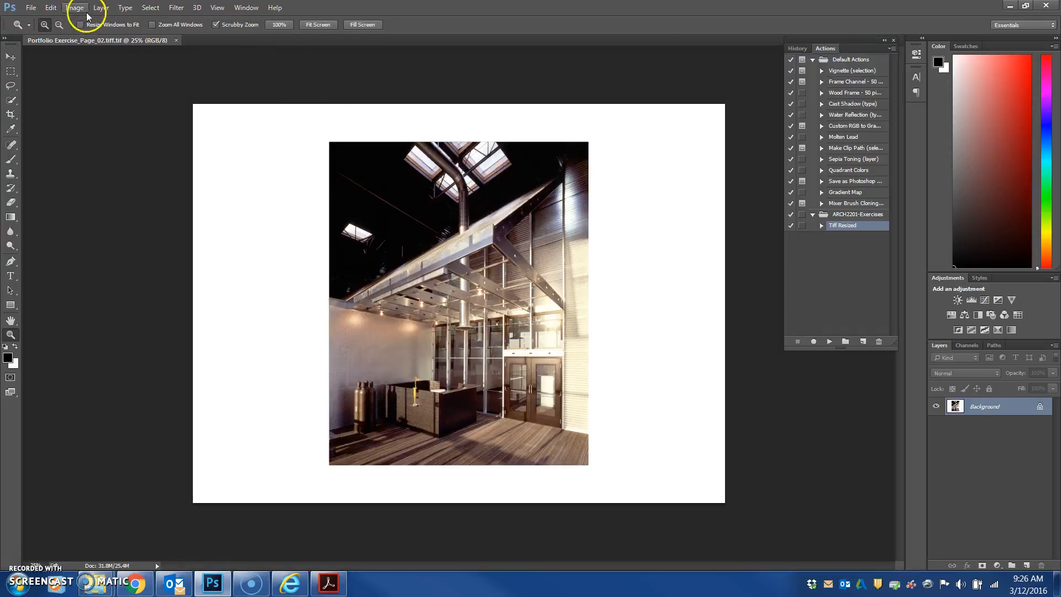
# Open Image Size to check the dimensions and resolution of Portfolio Exercise_Page_02
pyautogui.click(82, 9)
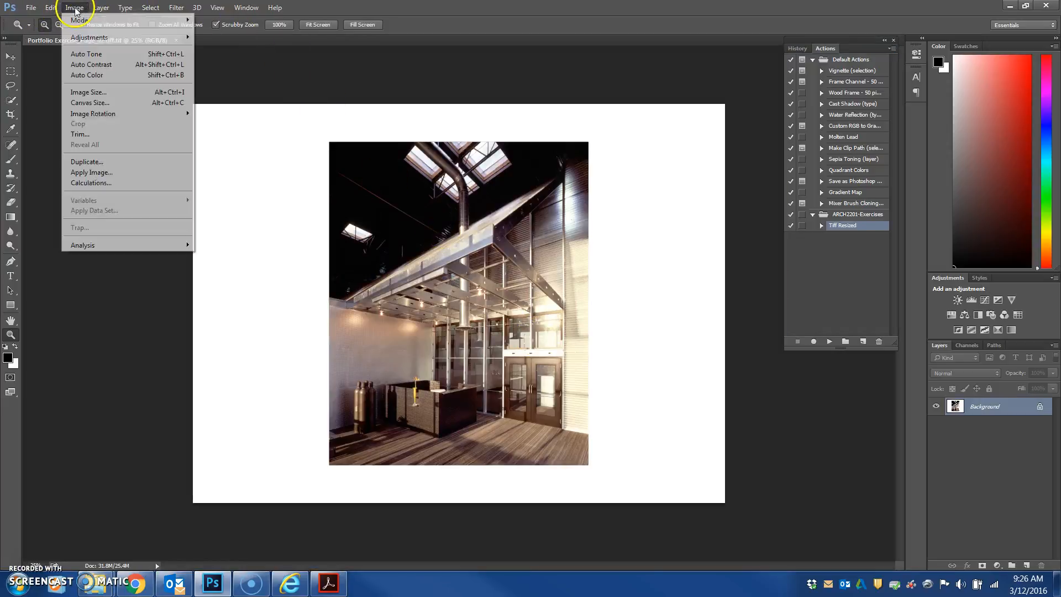
pyautogui.click(85, 92)
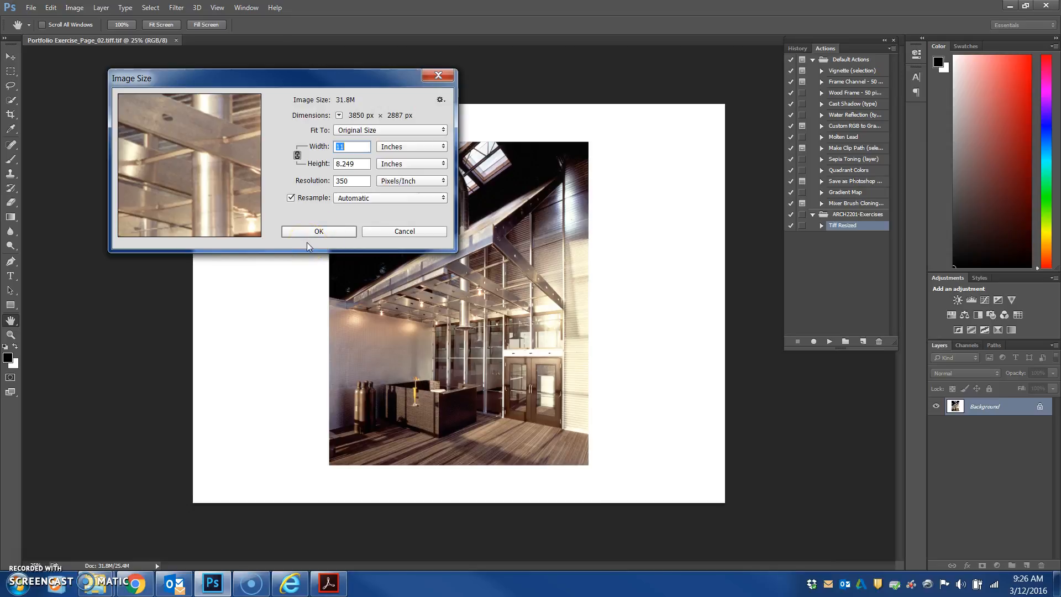
pyautogui.click(317, 231)
pyautogui.scroll(2, 318, 234)
pyautogui.click(319, 234)
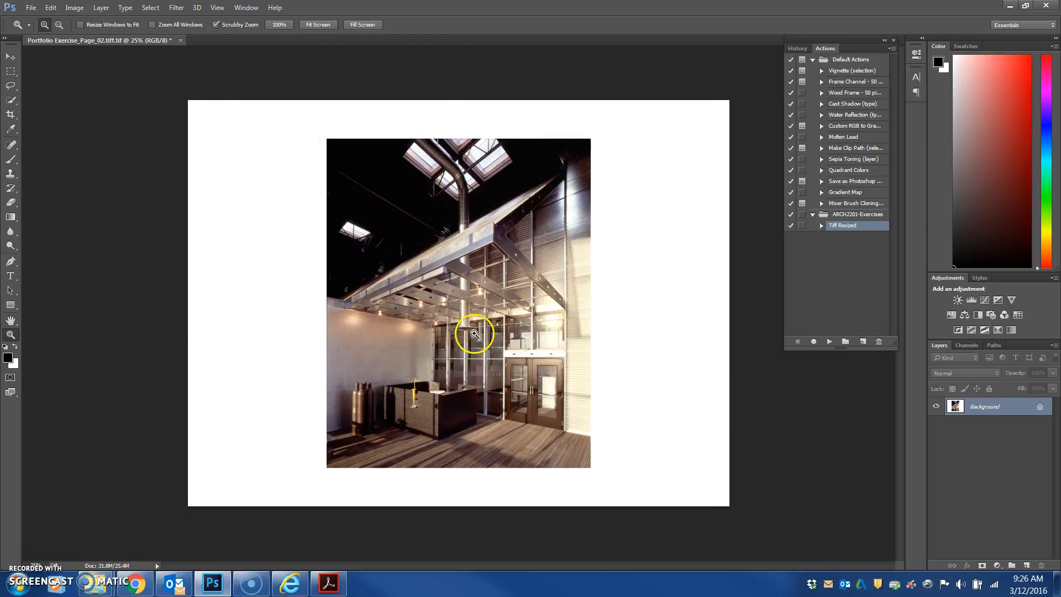
# Zoom into the image to inspect its quality, then close it without saving
pyautogui.click(474, 333)
pyautogui.click(474, 307)
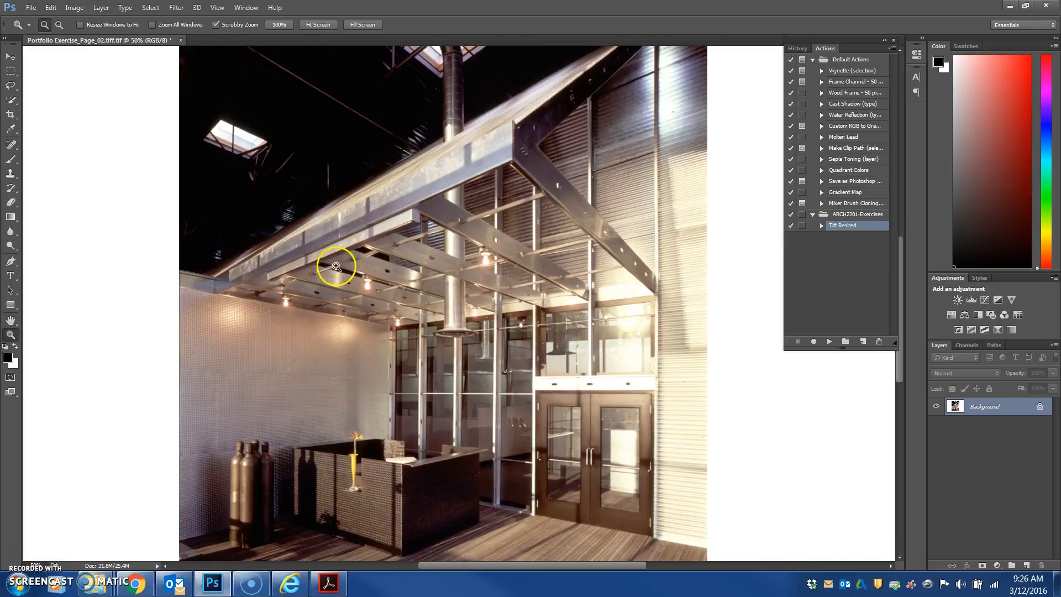
pyautogui.click(530, 235)
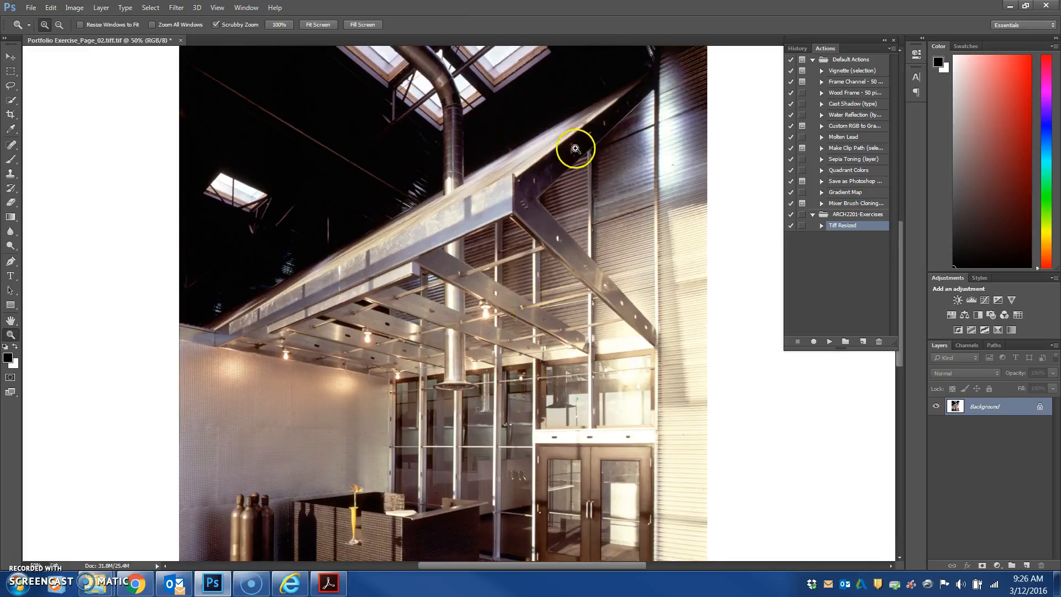
pyautogui.click(314, 25)
pyautogui.click(186, 41)
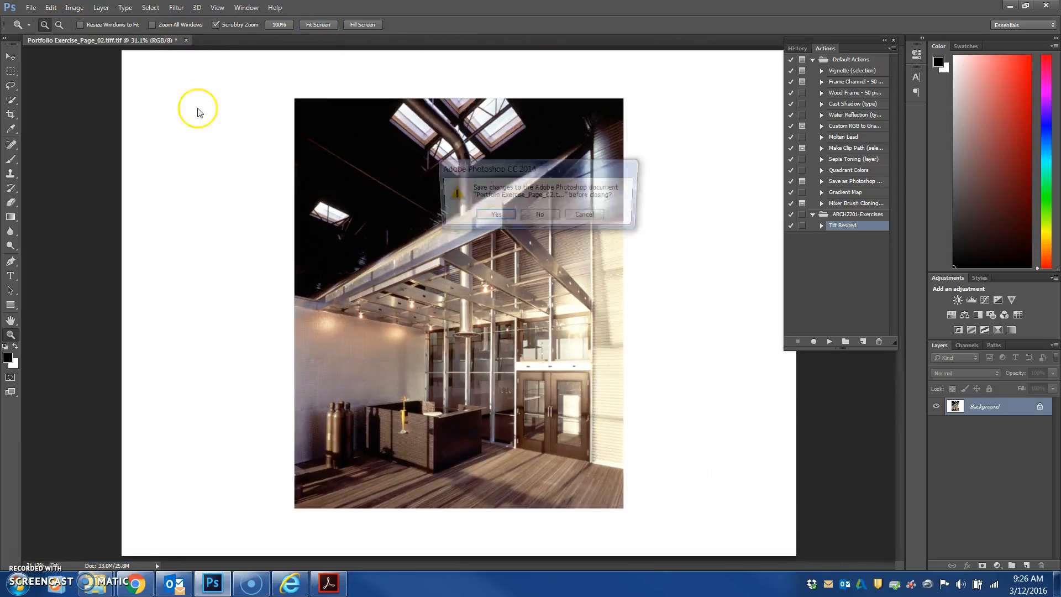
pyautogui.click(540, 218)
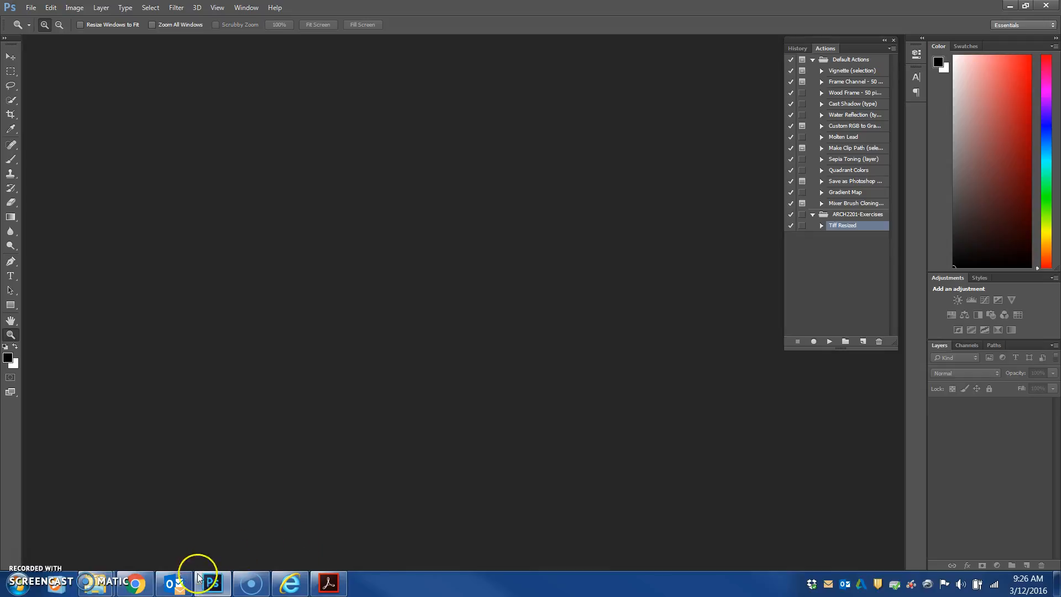
# Open recent work.pdf from the Projects folder inside Actions Examples
pyautogui.click(212, 582)
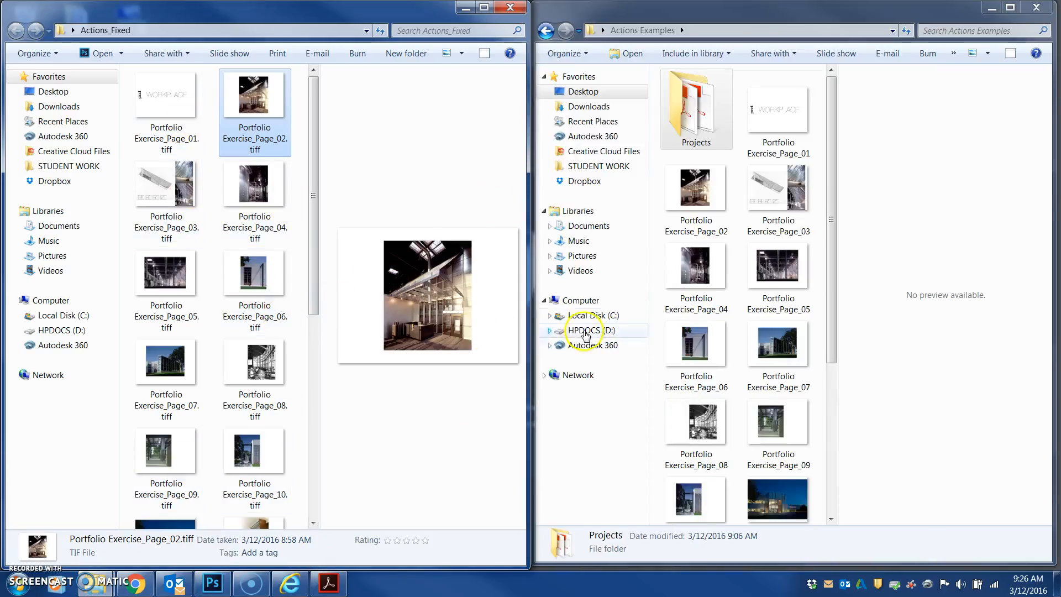
pyautogui.moveTo(309, 255); pyautogui.dragTo(338, 217)
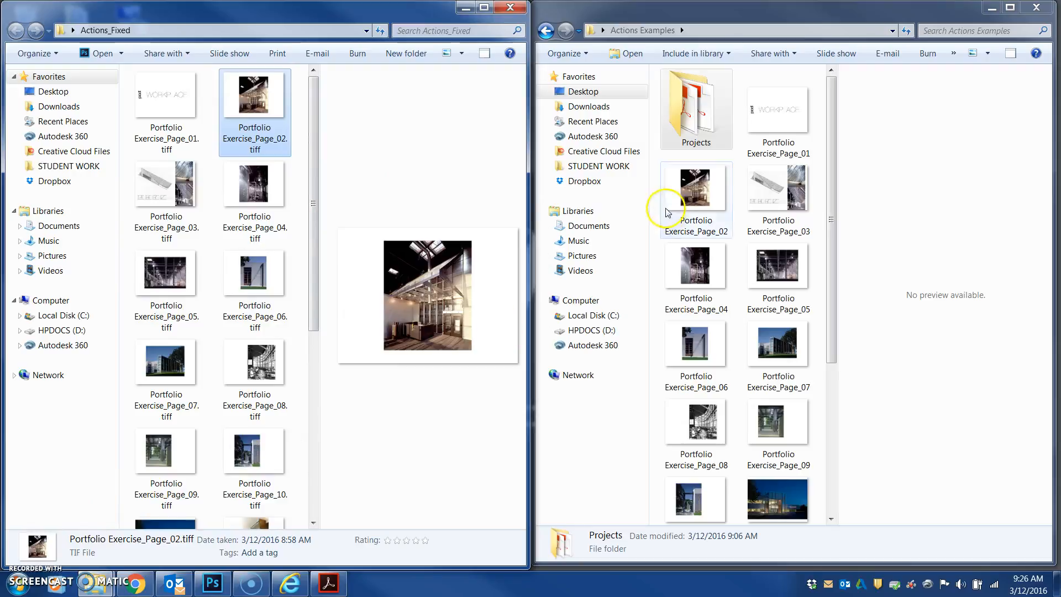
pyautogui.doubleClick(693, 132)
pyautogui.doubleClick(698, 109)
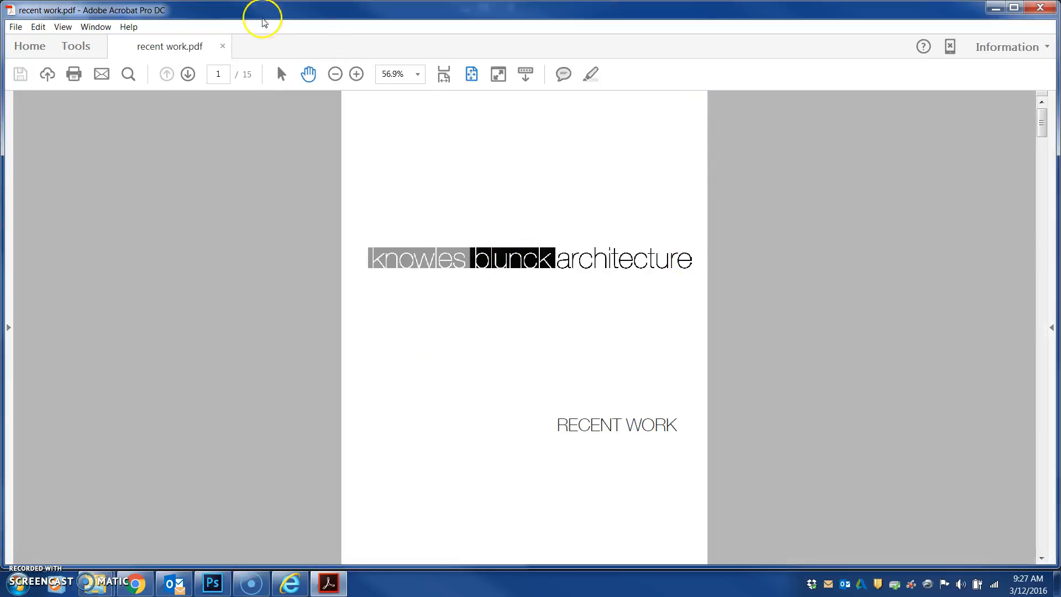
# Page forward through the recent work PDF to page 4
pyautogui.click(187, 73)
pyautogui.click(188, 73)
pyautogui.click(188, 73)
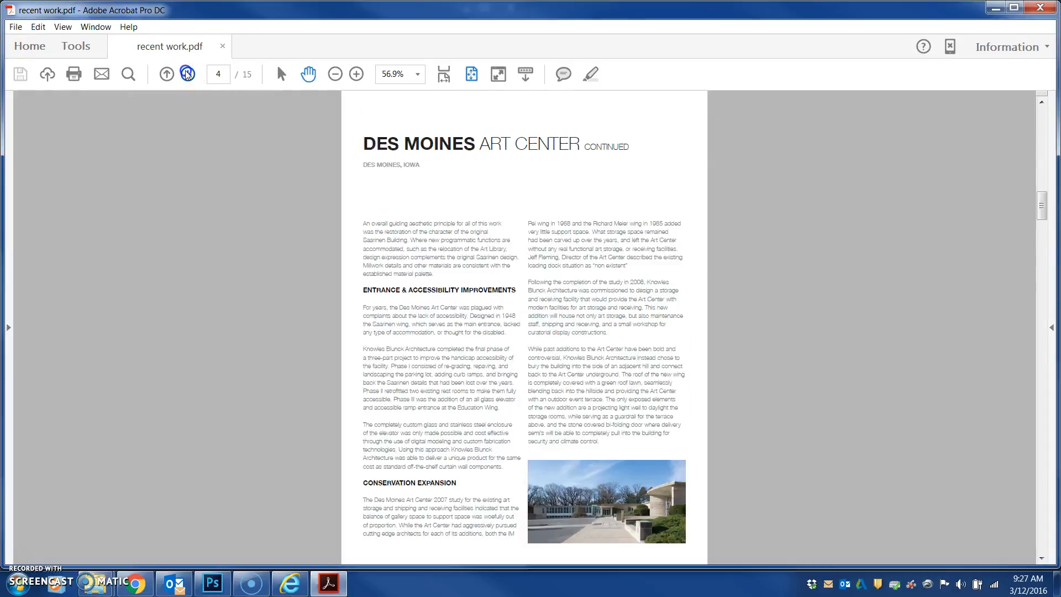
# Export the recent work PDF as TIFF images into the Actions Examples folder, keeping the default TIFF settings
pyautogui.click(187, 73)
pyautogui.click(188, 74)
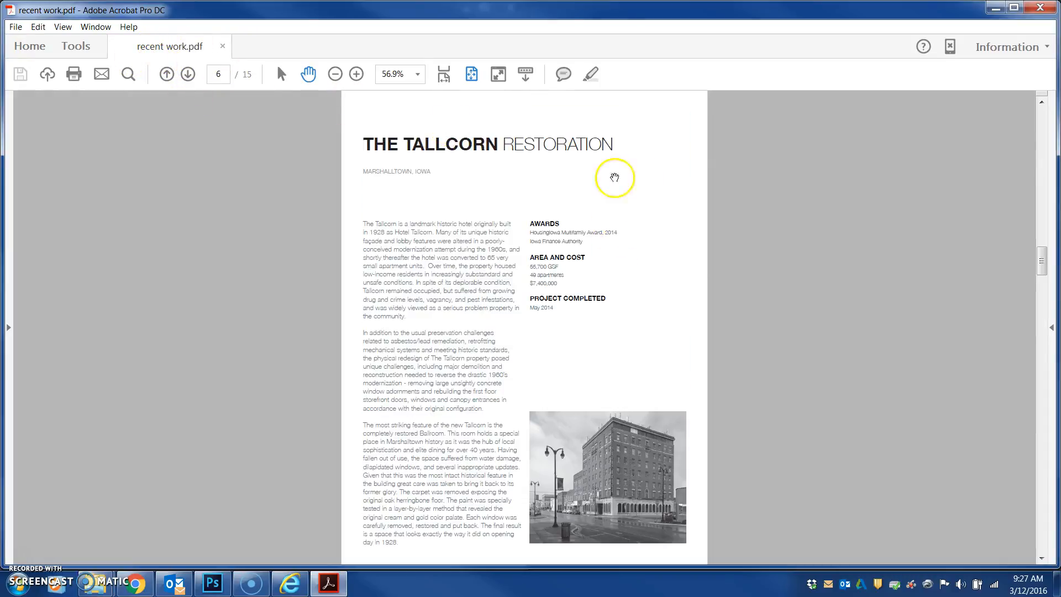
pyautogui.click(15, 27)
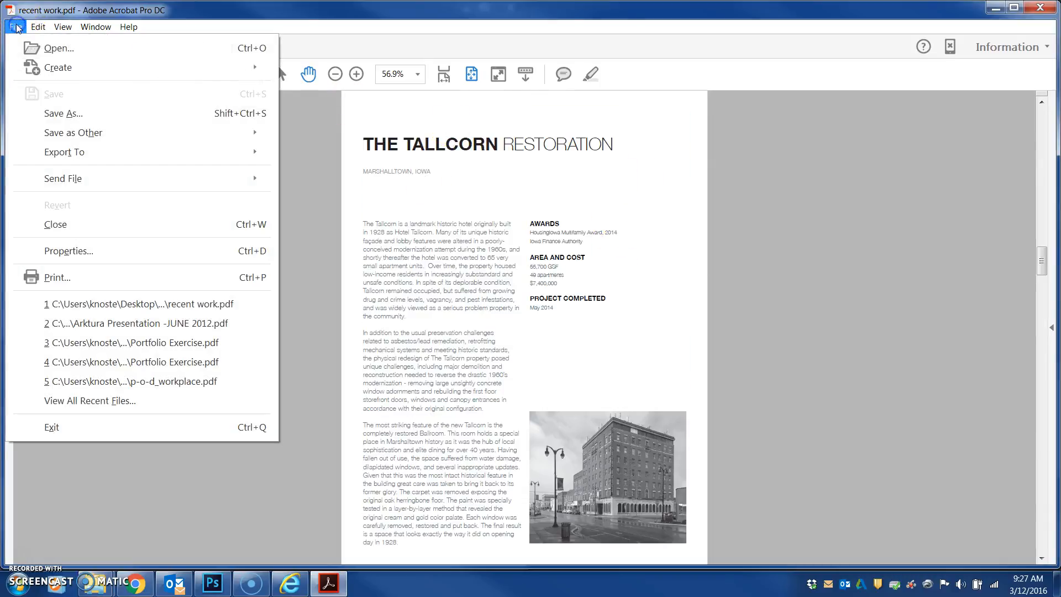
pyautogui.moveTo(50, 152)
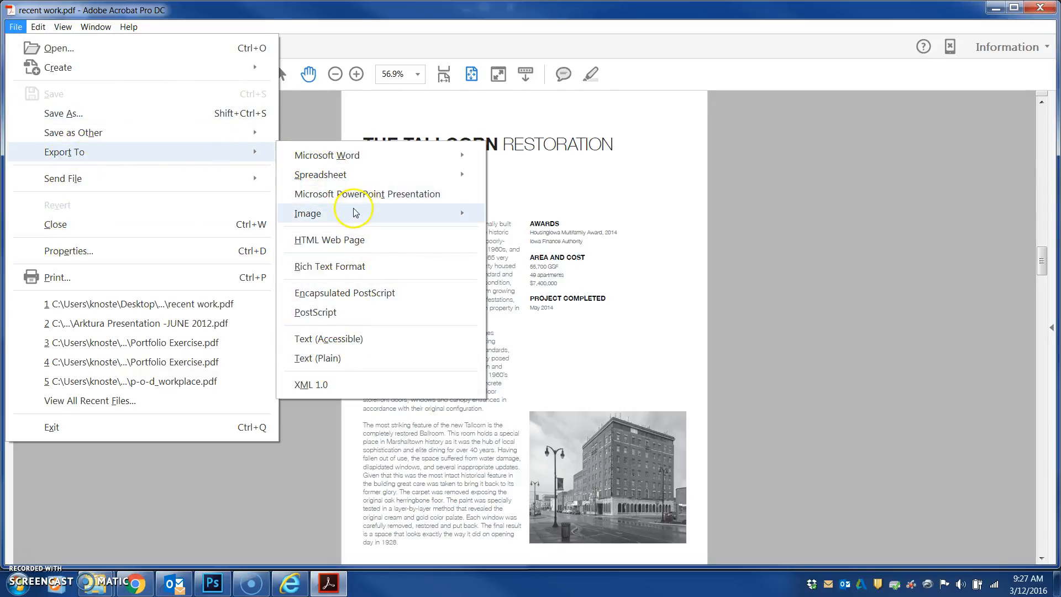
pyautogui.moveTo(445, 220)
pyautogui.click(539, 254)
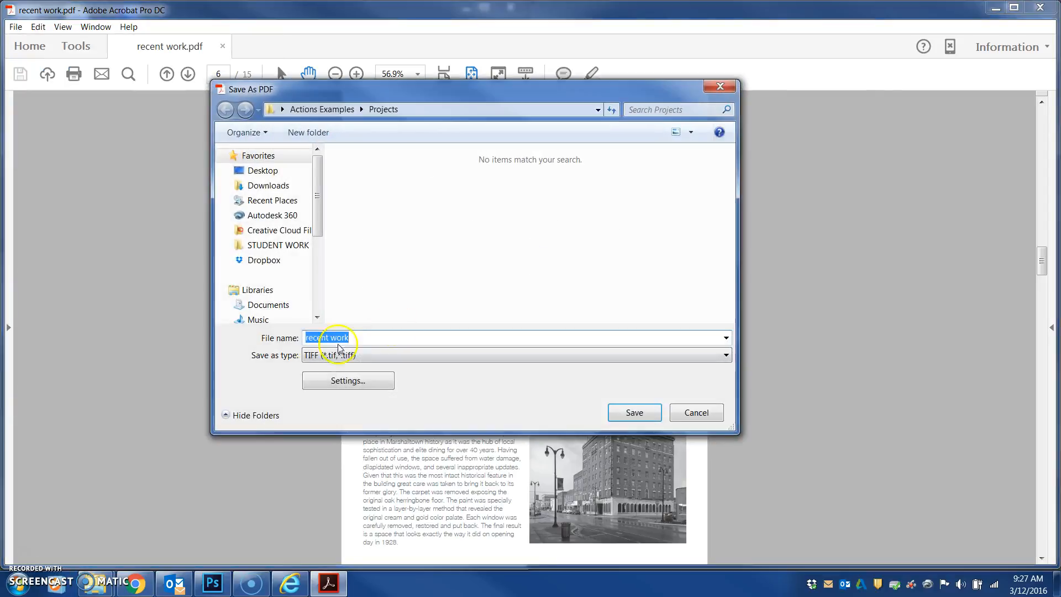
pyautogui.click(348, 380)
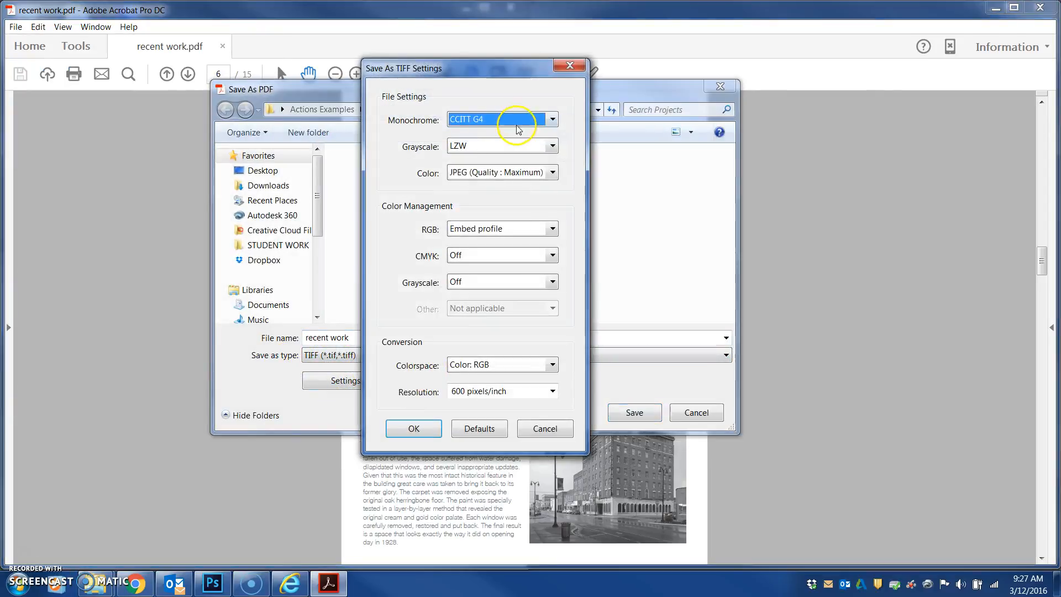
pyautogui.click(415, 429)
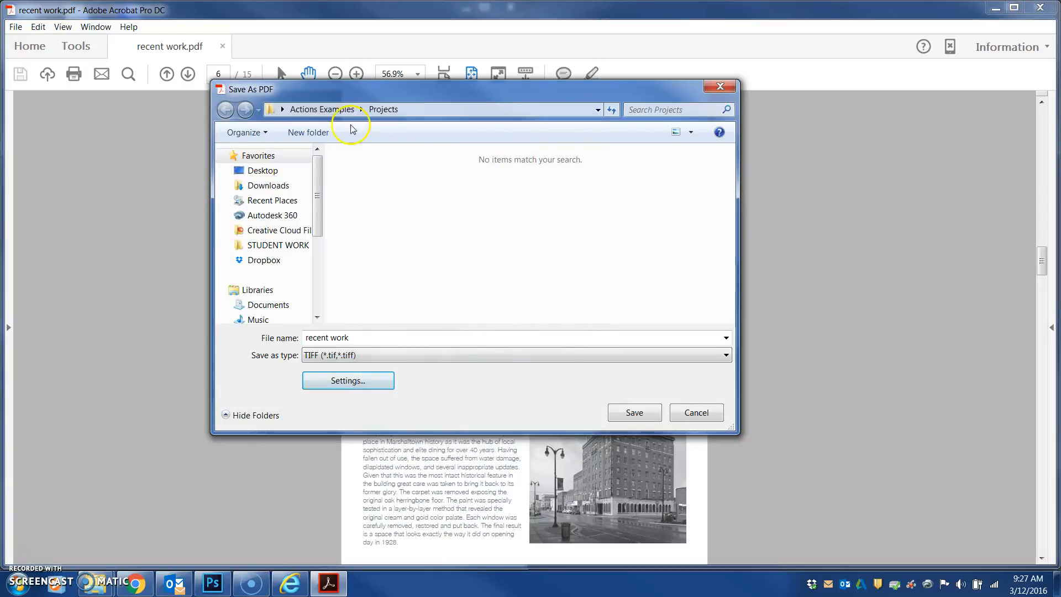
pyautogui.click(340, 111)
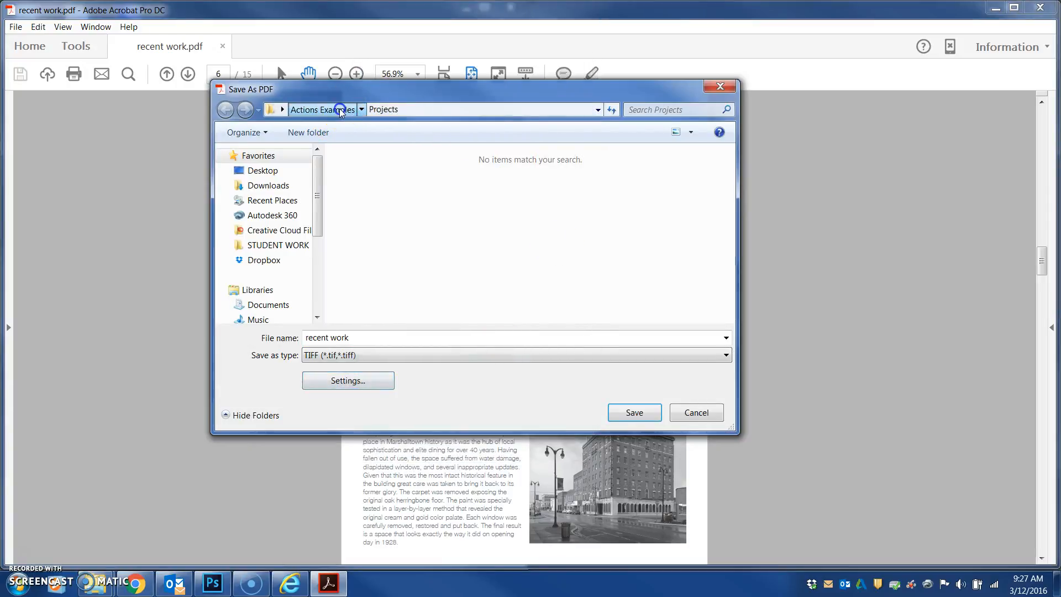
pyautogui.click(635, 414)
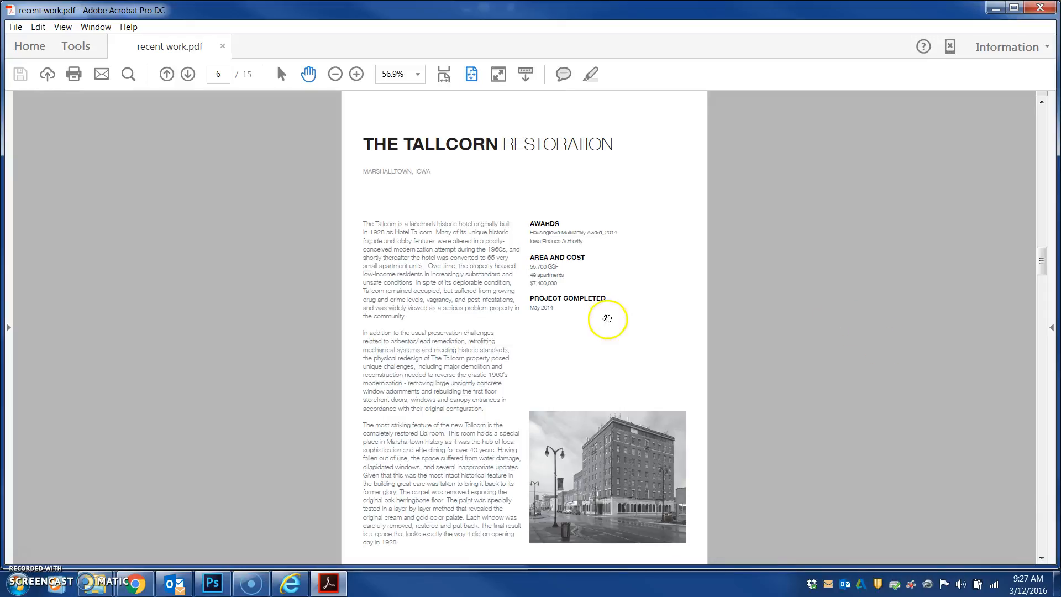
# Close Acrobat and browse the Actions Examples folder to review the exported recent work page images
pyautogui.click(1040, 7)
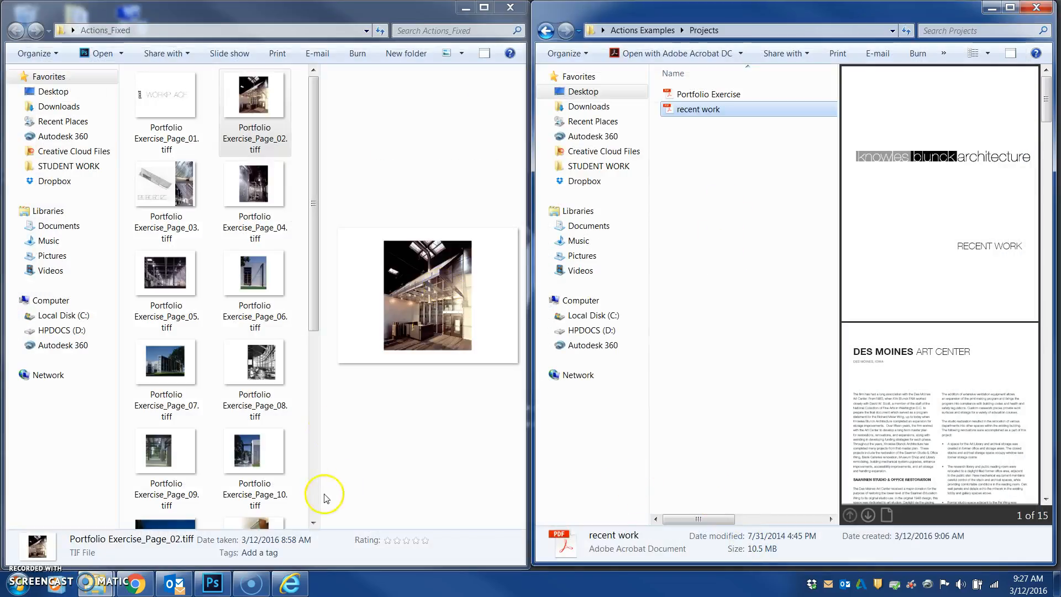
pyautogui.click(309, 304)
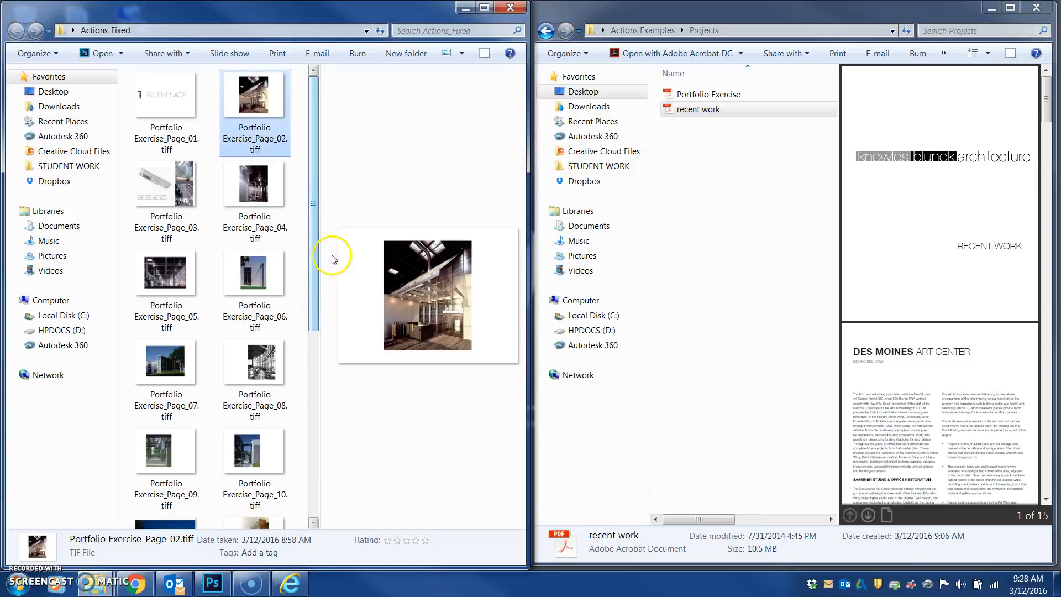
pyautogui.click(643, 30)
pyautogui.moveTo(834, 190); pyautogui.dragTo(829, 356)
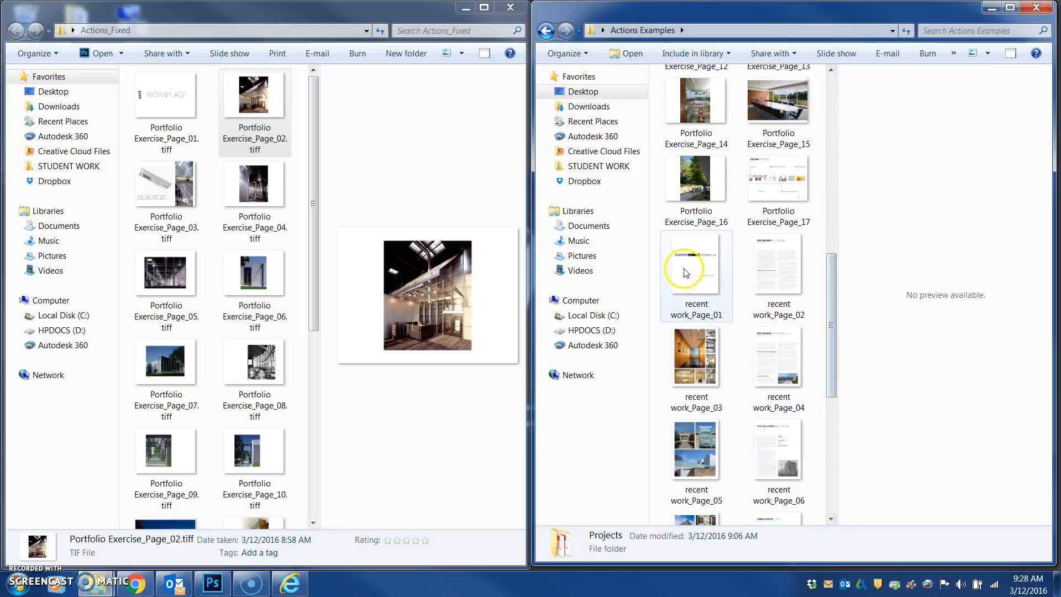
pyautogui.moveTo(837, 362); pyautogui.dragTo(831, 177)
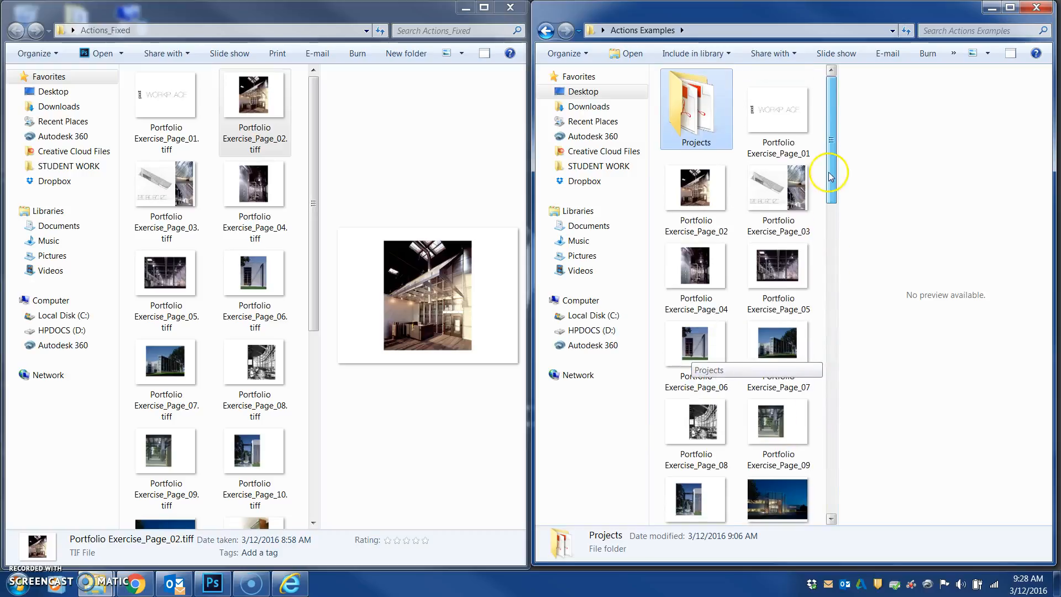
pyautogui.click(311, 191)
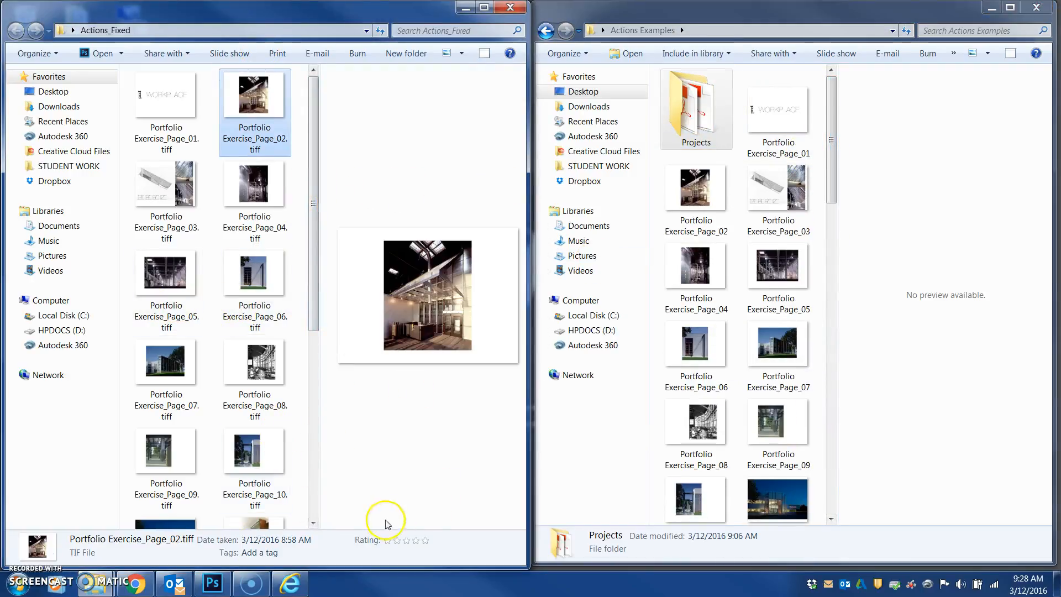
# Run a Batch with the Tiff Resized action from ARCH2201-Exercises on the Actions Examples folder, saving into Actions_Fixed
pyautogui.click(212, 583)
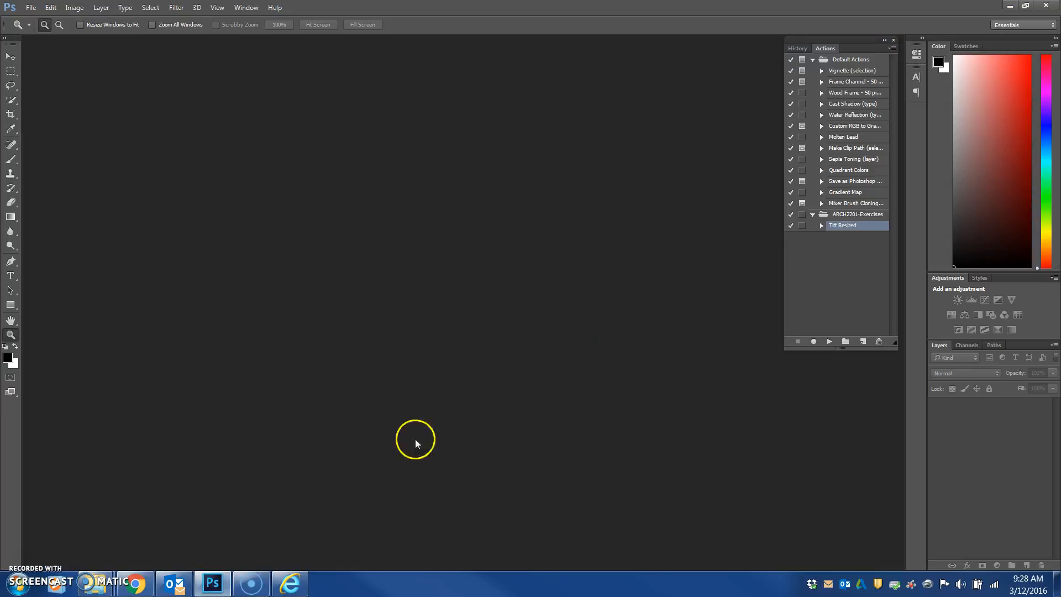
pyautogui.click(213, 587)
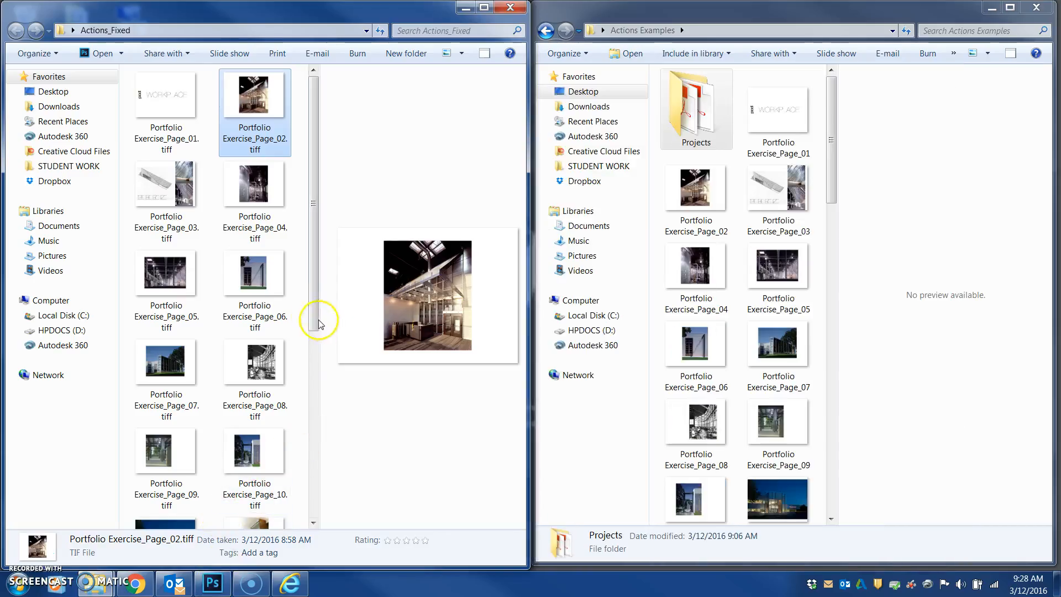
pyautogui.moveTo(313, 322); pyautogui.dragTo(306, 519)
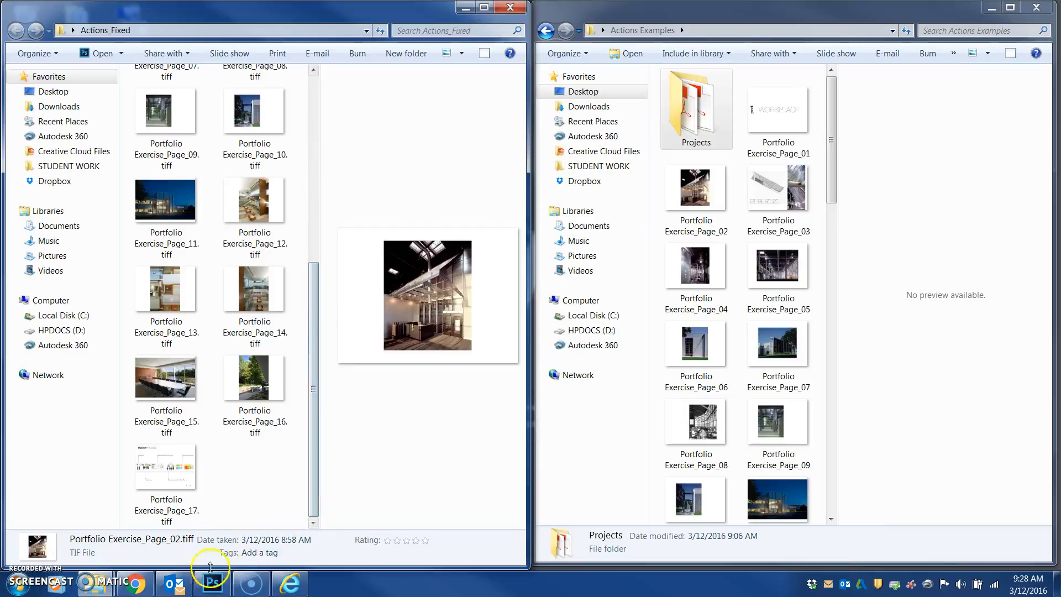
pyautogui.click(213, 586)
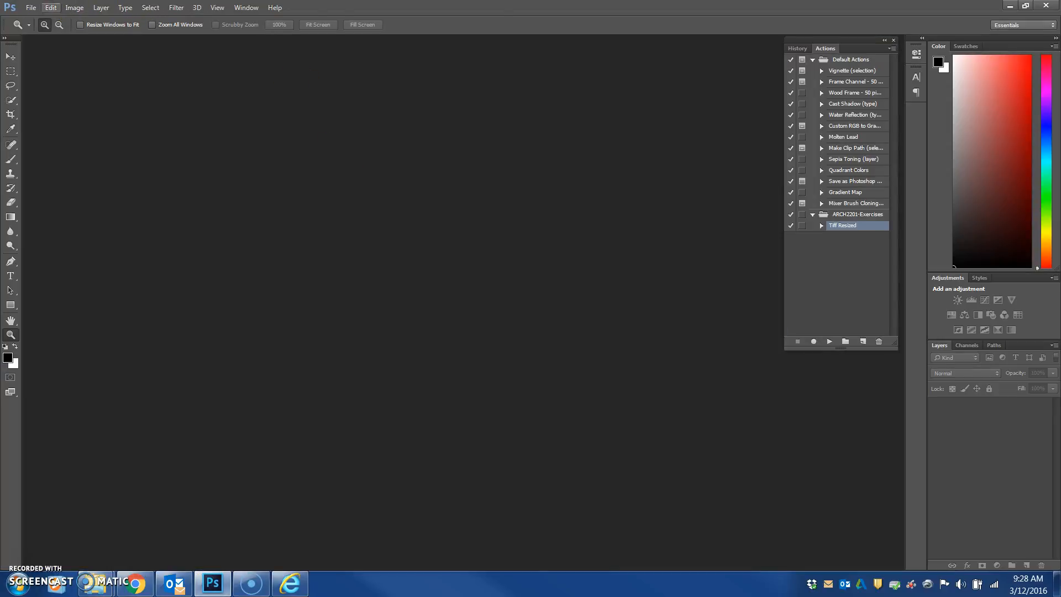
pyautogui.click(28, 8)
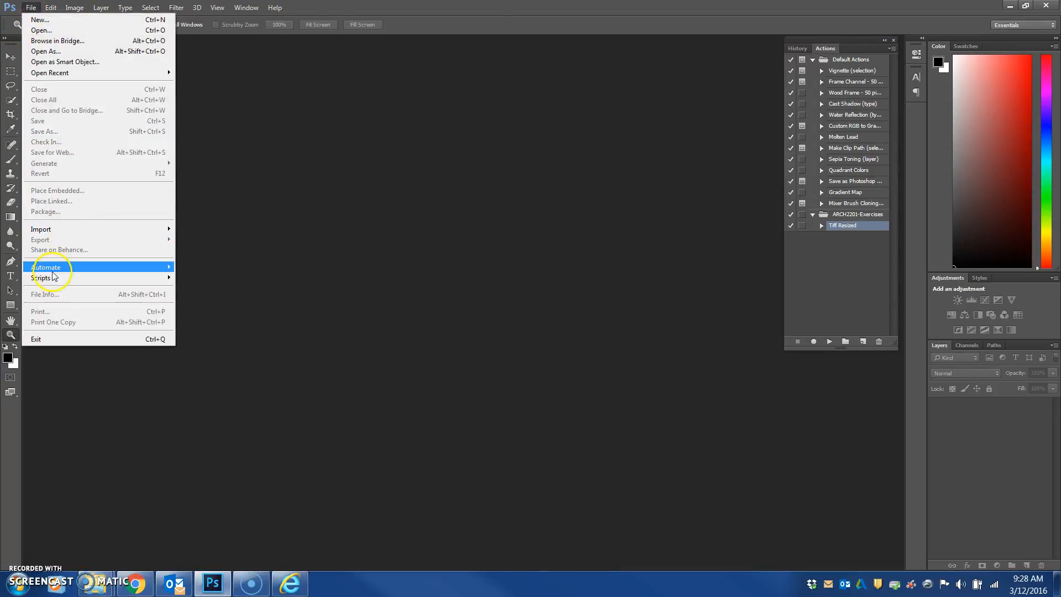
pyautogui.moveTo(83, 269)
pyautogui.click(191, 267)
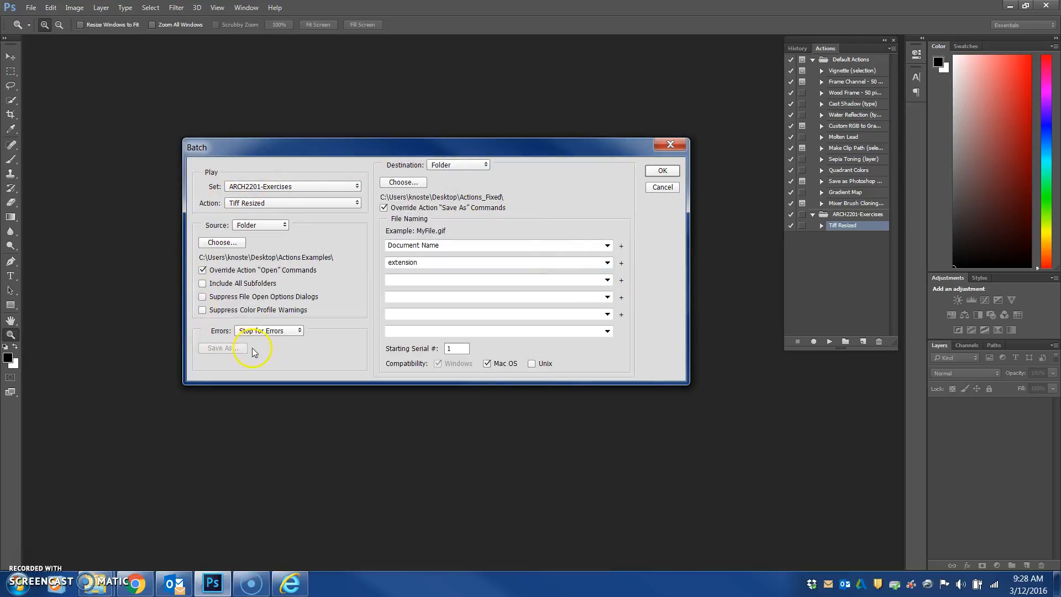
pyautogui.click(662, 170)
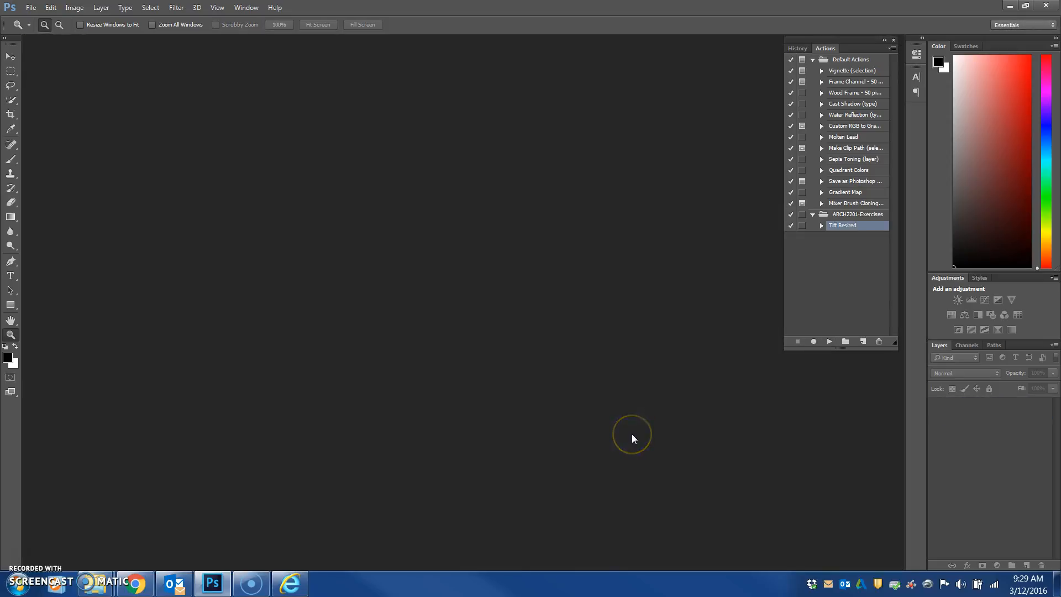
# Open recent work_Page_13 from Actions_Fixed in Photoshop and check its size and resolution in Image Size
pyautogui.click(214, 582)
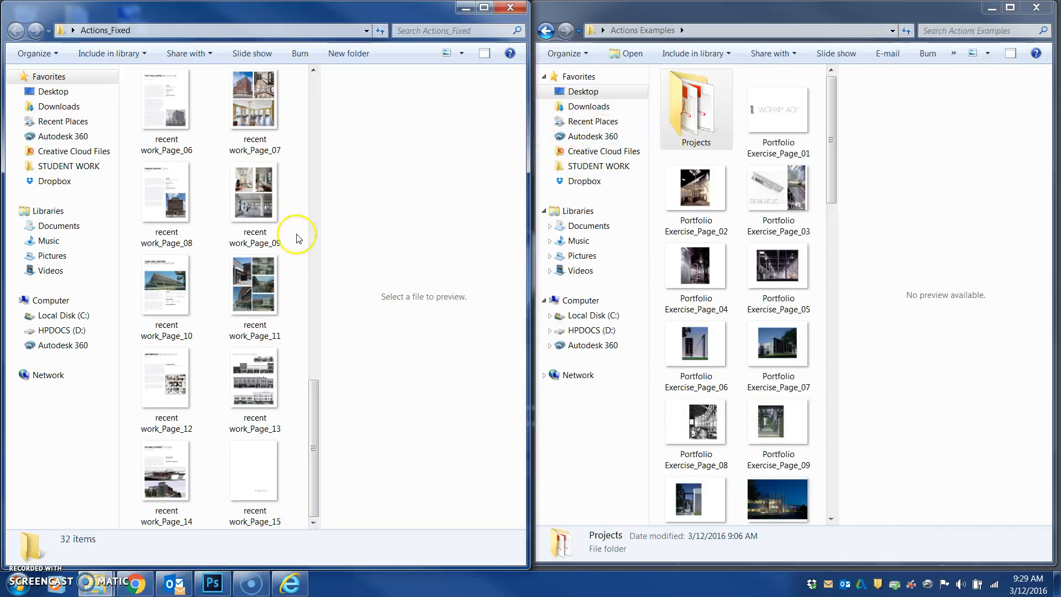
pyautogui.moveTo(314, 403); pyautogui.dragTo(306, 482)
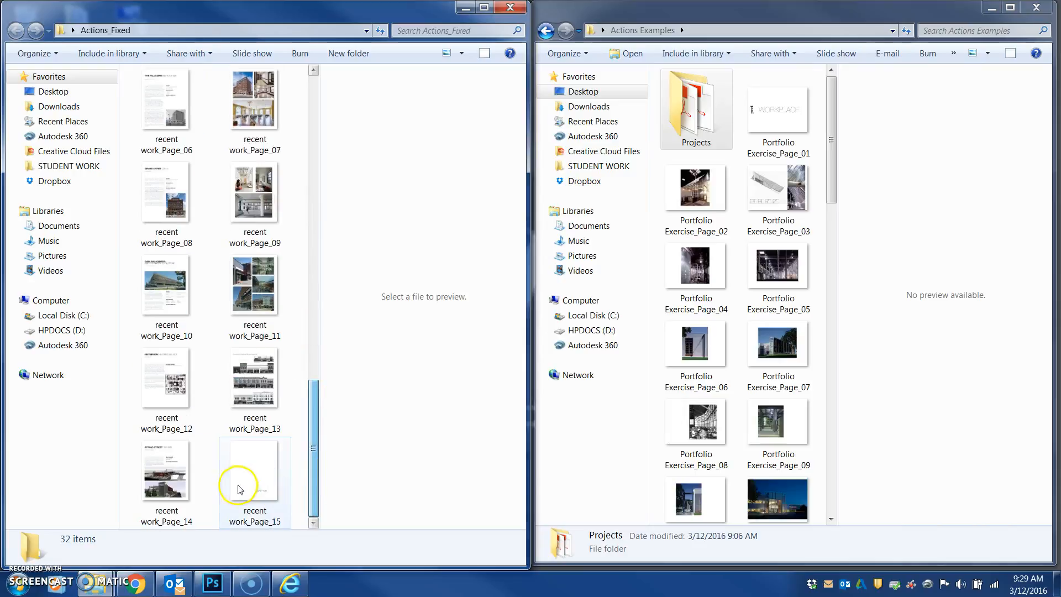
pyautogui.click(255, 509)
pyautogui.click(255, 368)
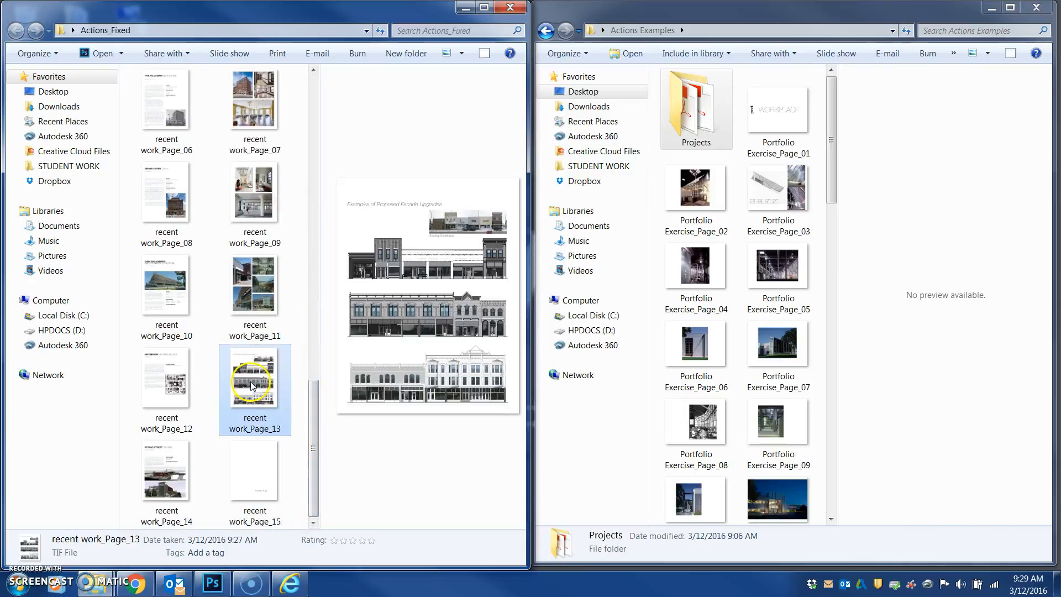
pyautogui.doubleClick(254, 385)
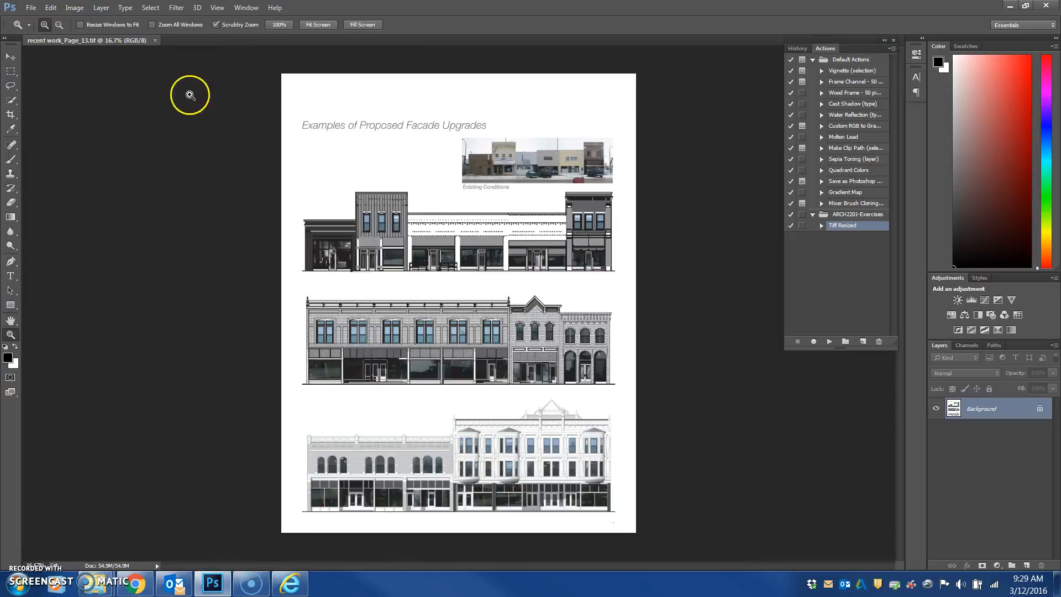
pyautogui.click(76, 8)
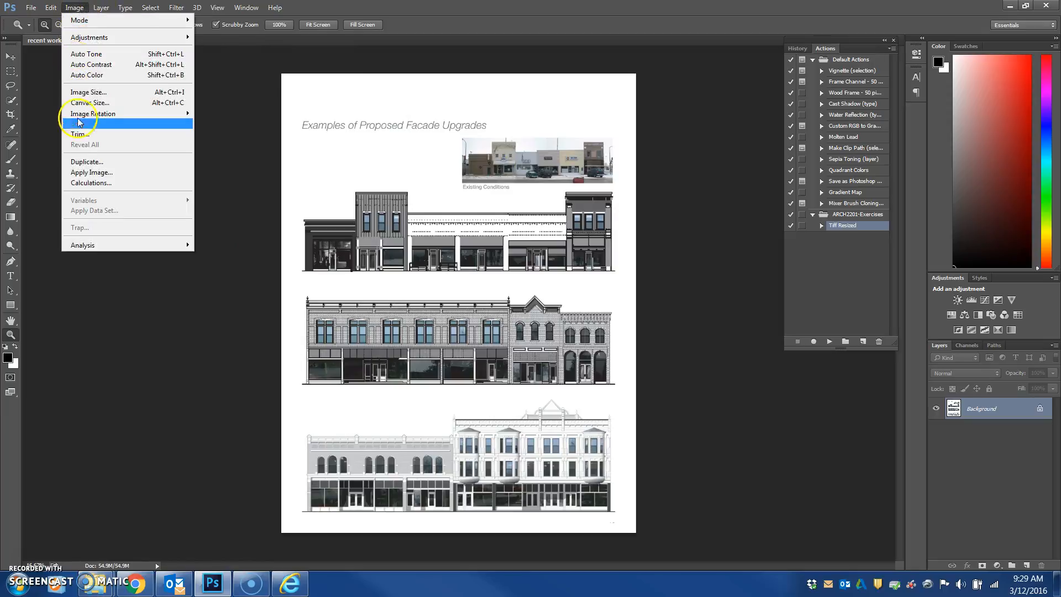
pyautogui.click(89, 93)
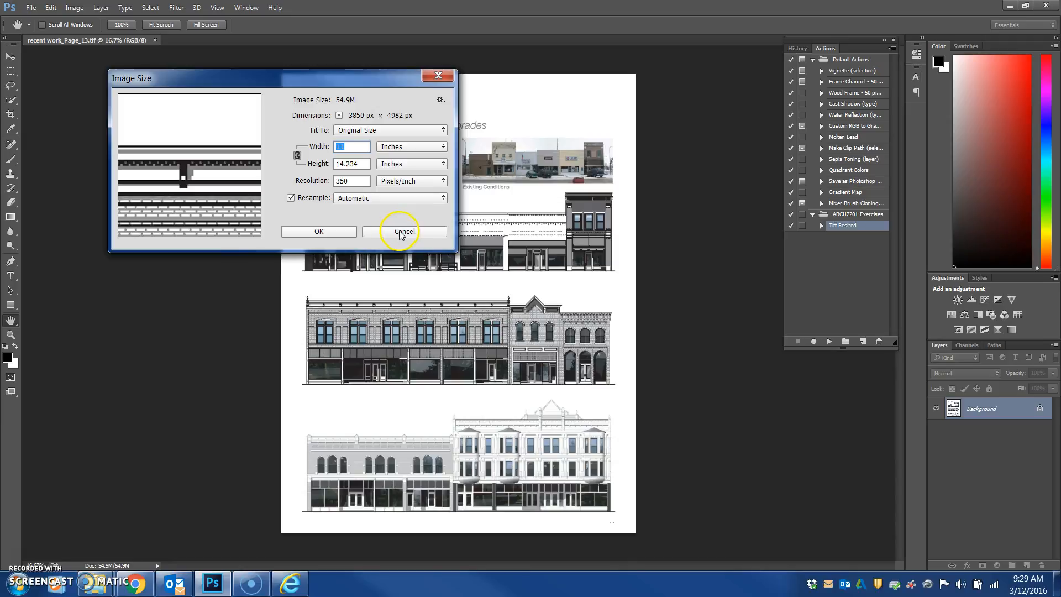
pyautogui.click(319, 232)
# Close the image and minimize Photoshop to return to the Actions_Fixed folder
pyautogui.press('z')
pyautogui.click(157, 41)
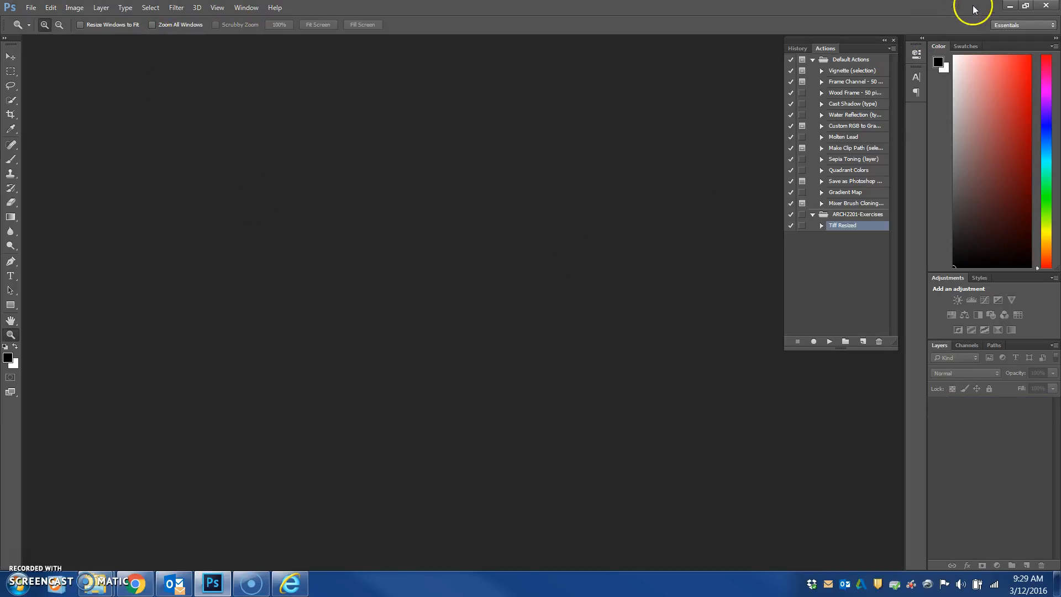
pyautogui.click(1007, 5)
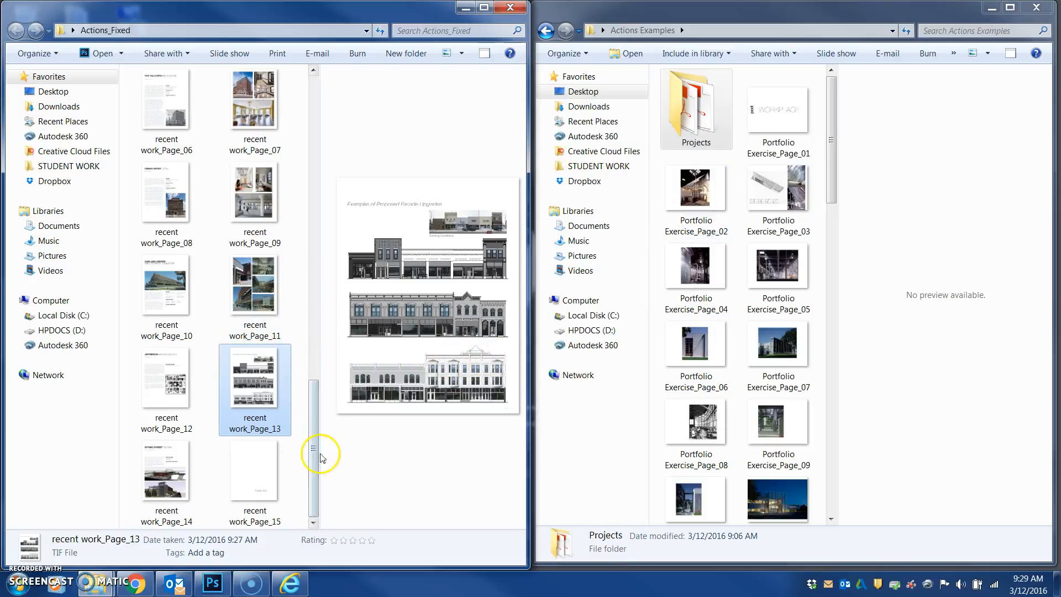
pyautogui.moveTo(321, 533); pyautogui.dragTo(442, 479)
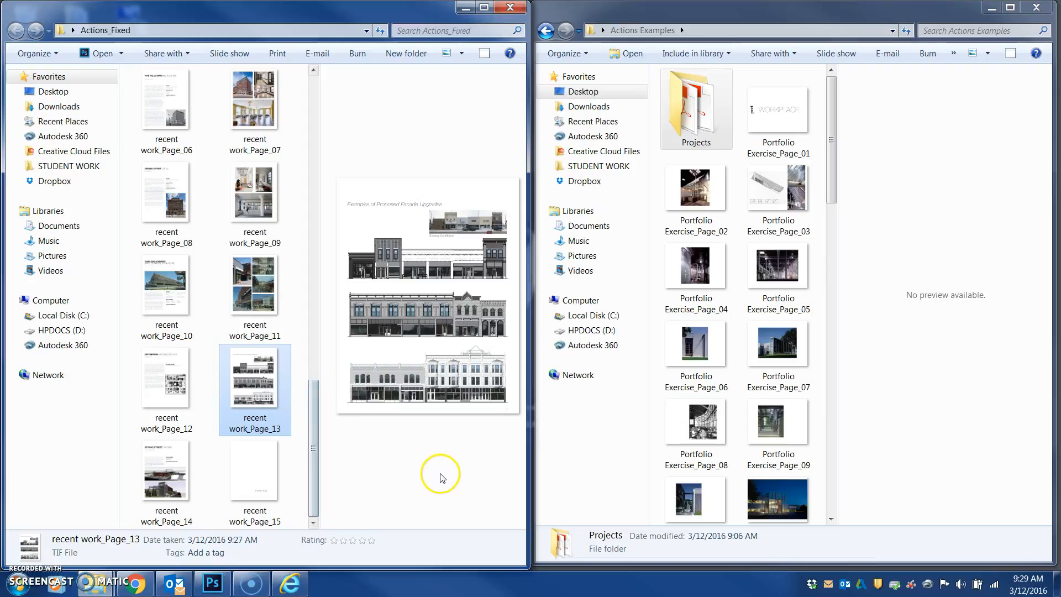